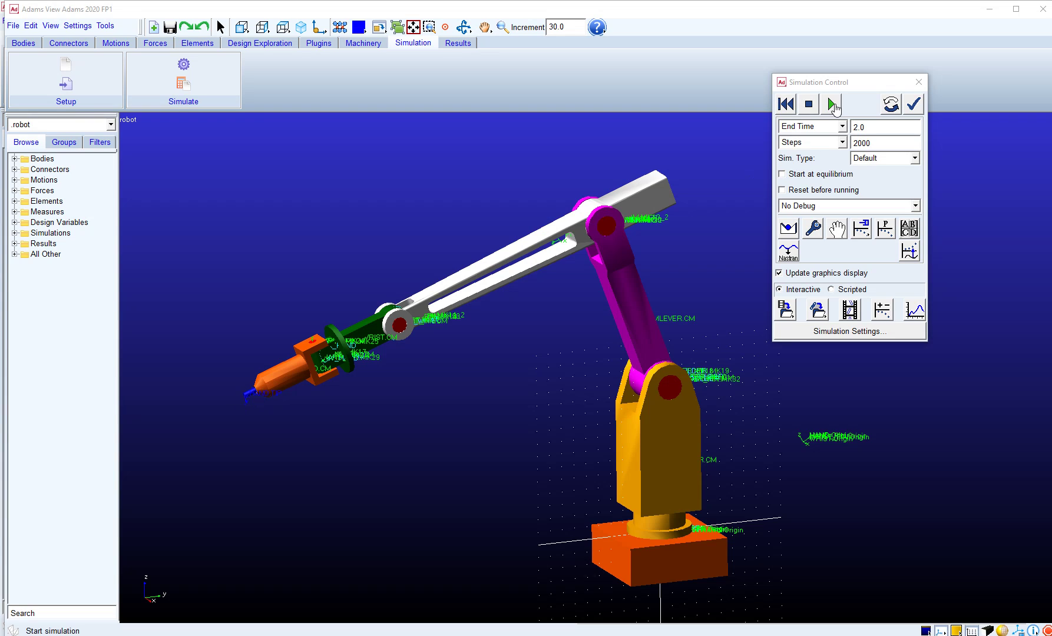
Step: Run the robot simulation to 2.0 s and plot HAND.CM velocity magnitude in PostProcessor
{"action": "left_click", "coordinate": [831, 104]}
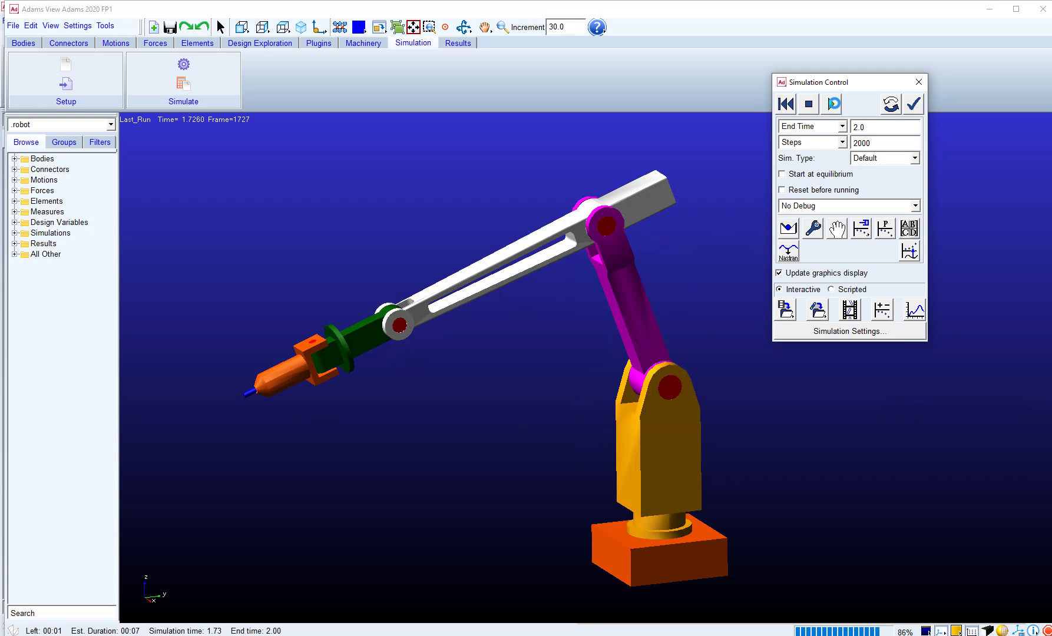
{"action": "left_click", "coordinate": [915, 310]}
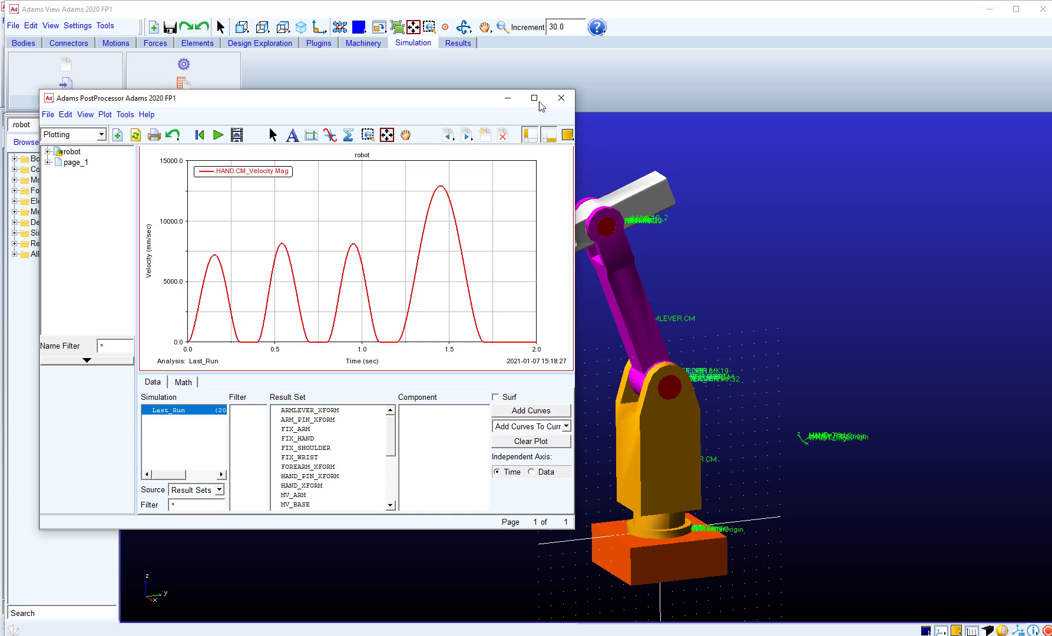
Step: Minimize the PostProcessor velocity plot so the Adams View robot model shows again
{"action": "left_click", "coordinate": [508, 98]}
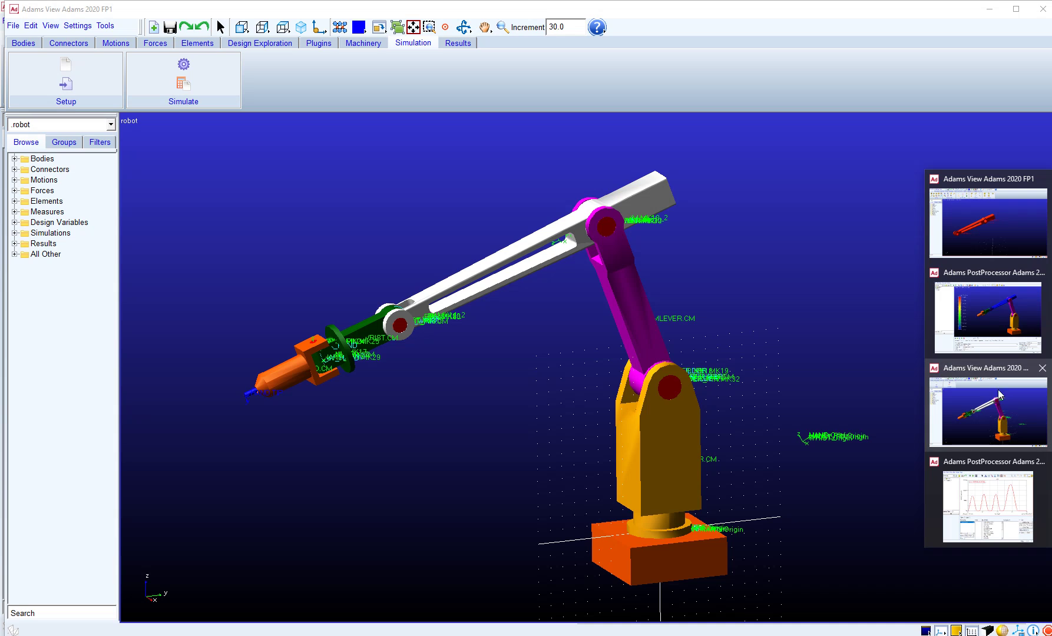
Step: Switch to the FOREARM_flex window and step through its modes up to mode 7 at 259.77 Hz
{"action": "left_click", "coordinate": [987, 254]}
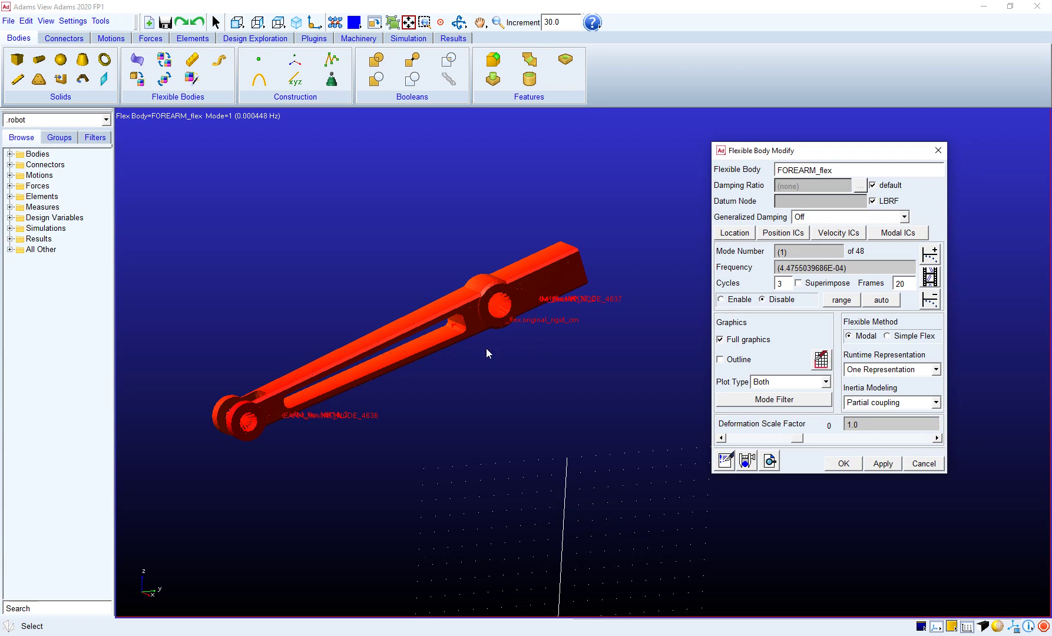
{"action": "left_click", "coordinate": [925, 259]}
{"action": "left_click", "coordinate": [927, 254]}
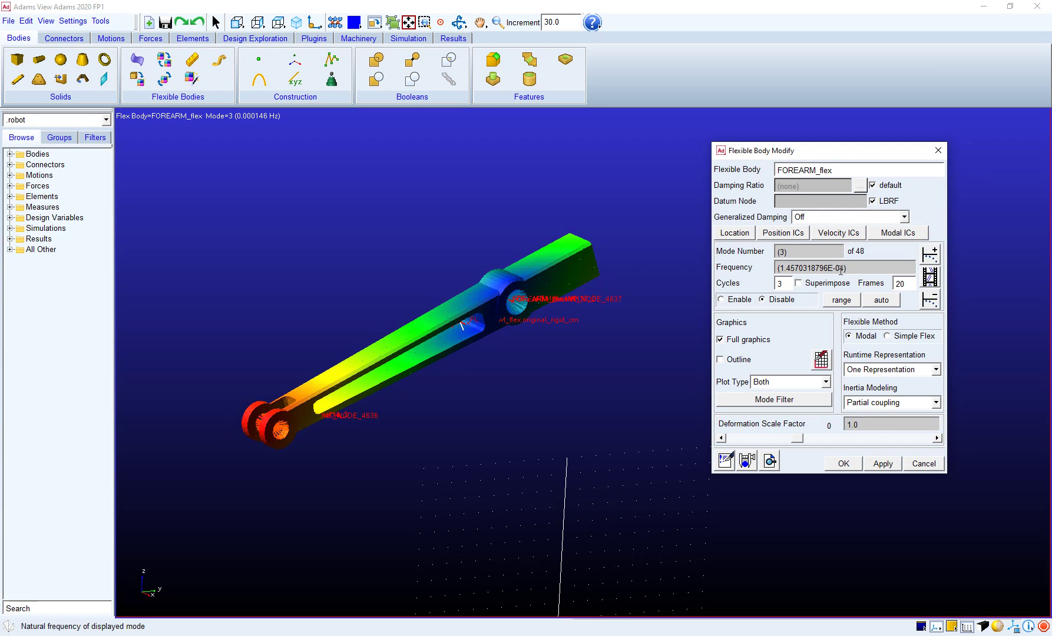
{"action": "left_click", "coordinate": [927, 254]}
{"action": "left_click", "coordinate": [929, 255]}
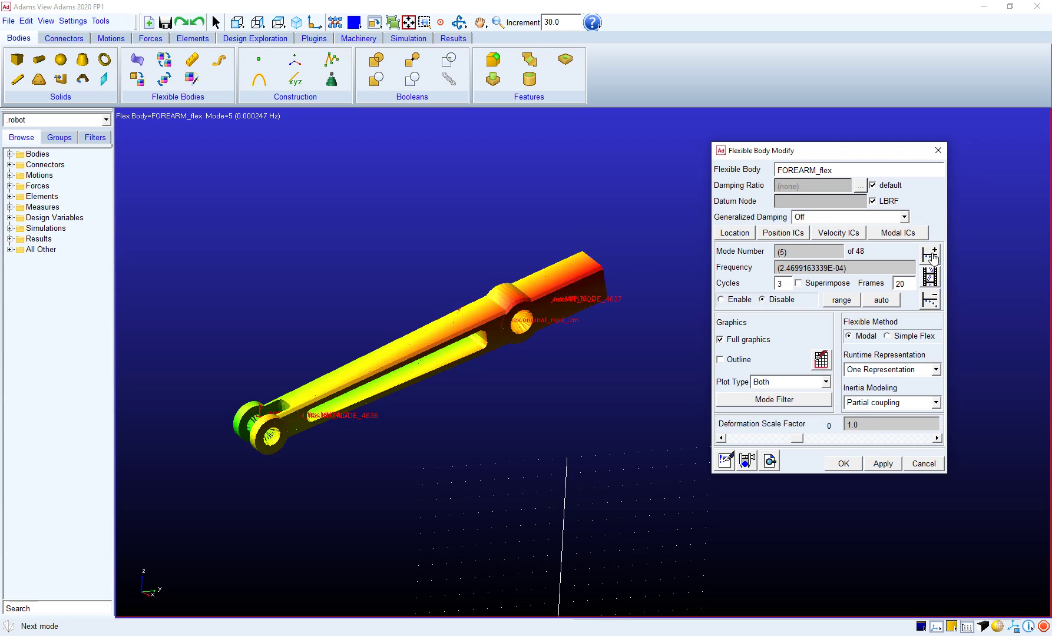
{"action": "left_click", "coordinate": [931, 257]}
{"action": "left_click", "coordinate": [932, 258]}
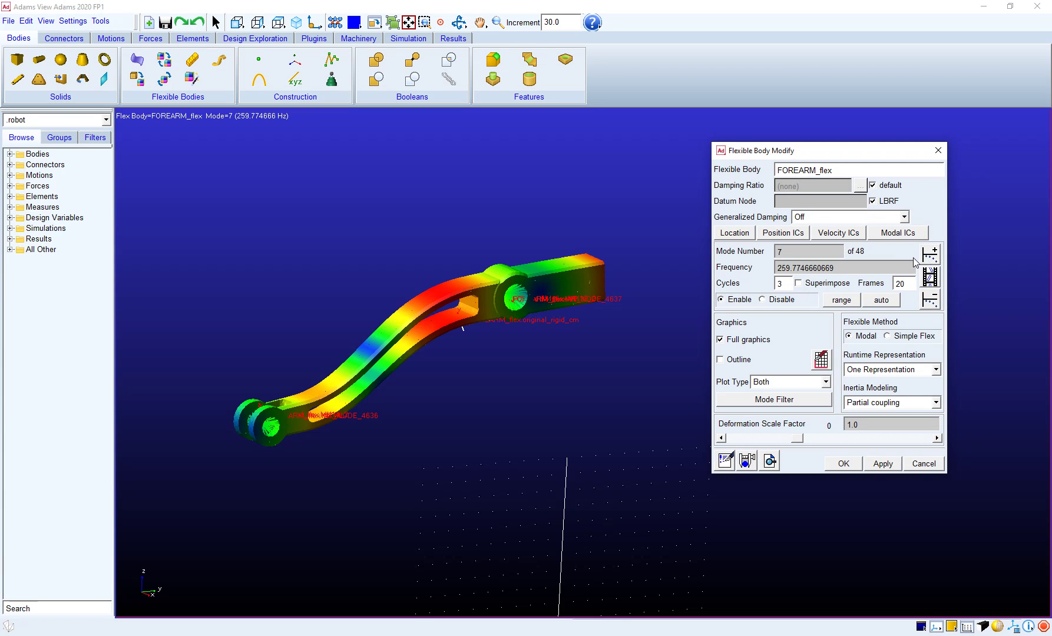
Step: Review FOREARM_flex modes 8–11, then return to mode 10 at 412.62 Hz
{"action": "left_click", "coordinate": [934, 254]}
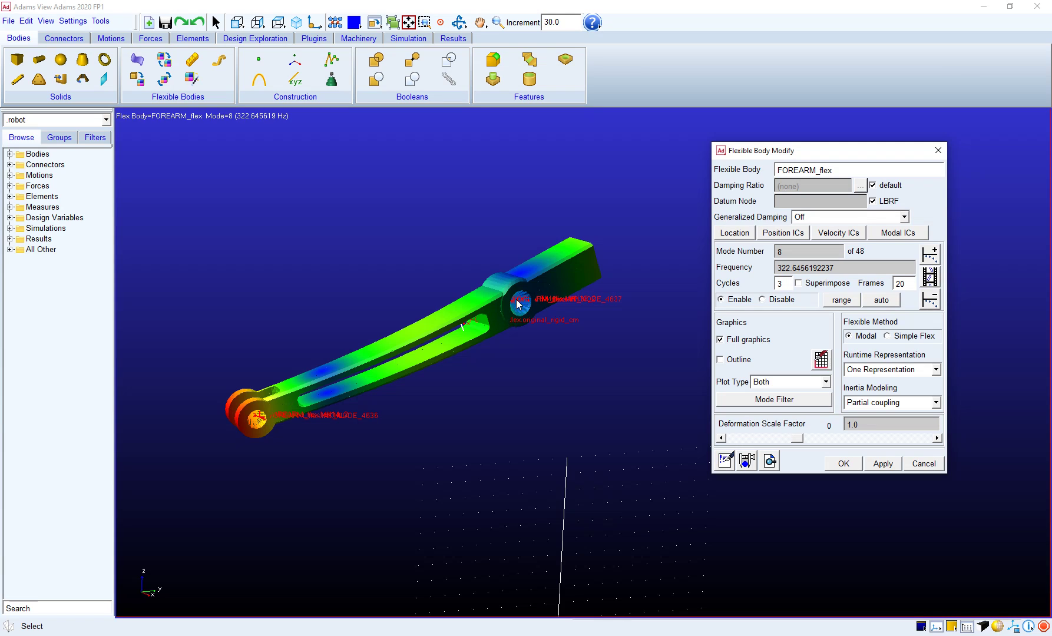
{"action": "left_click", "coordinate": [931, 255]}
{"action": "left_click", "coordinate": [931, 255]}
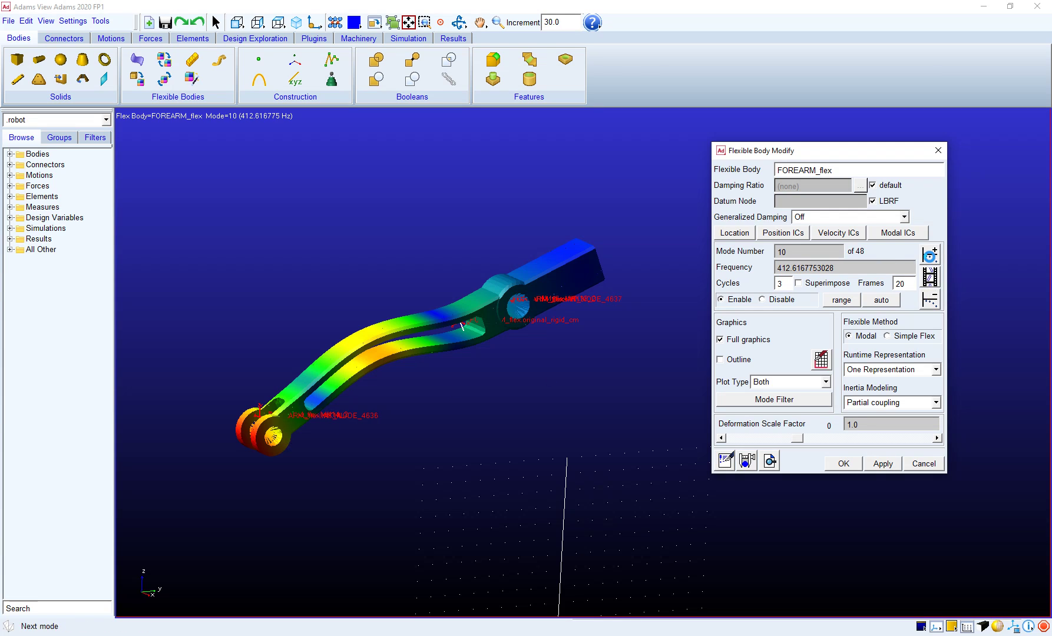
{"action": "left_click", "coordinate": [930, 254]}
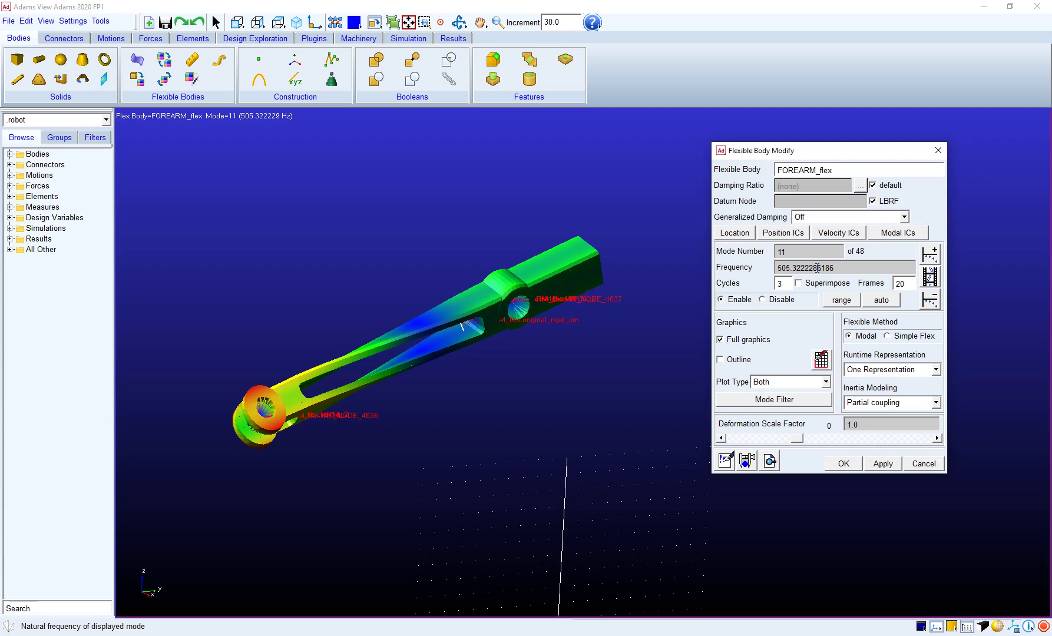
{"action": "left_click_drag", "start_coordinate": [779, 268], "coordinate": [846, 268]}
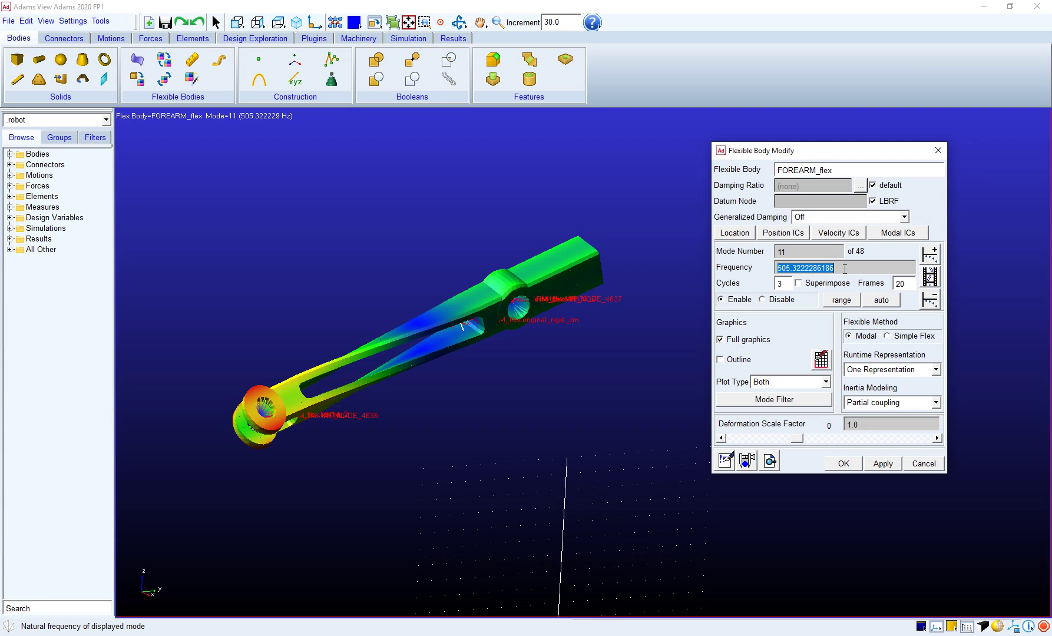
{"action": "left_click", "coordinate": [780, 266]}
{"action": "left_click", "coordinate": [931, 300]}
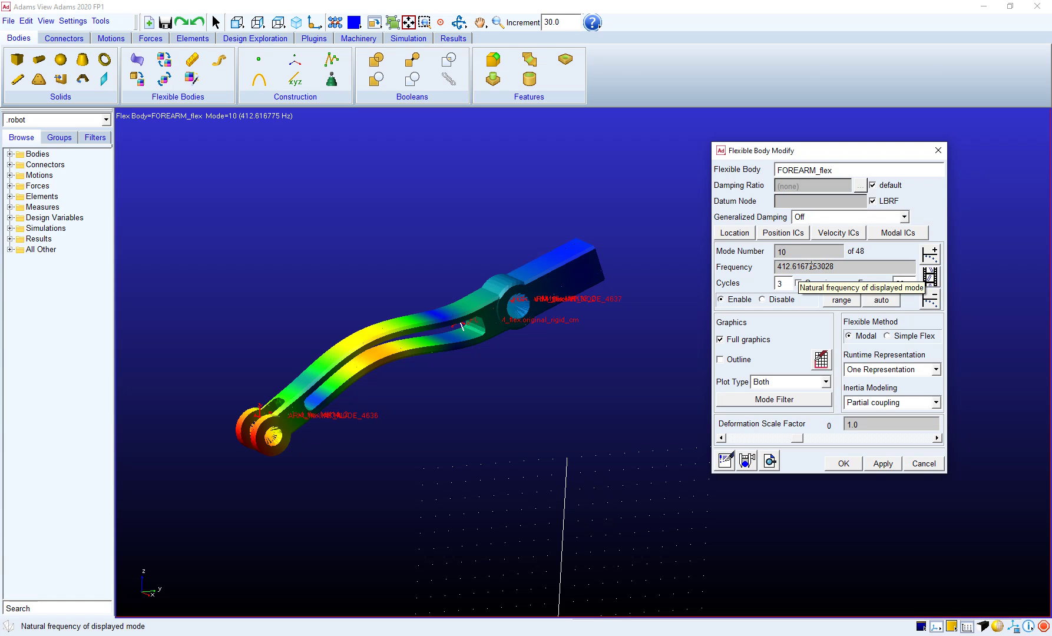
Step: Switch to the robot model window and start Make Flexible on the FOREARM part
{"action": "left_click", "coordinate": [1051, 359]}
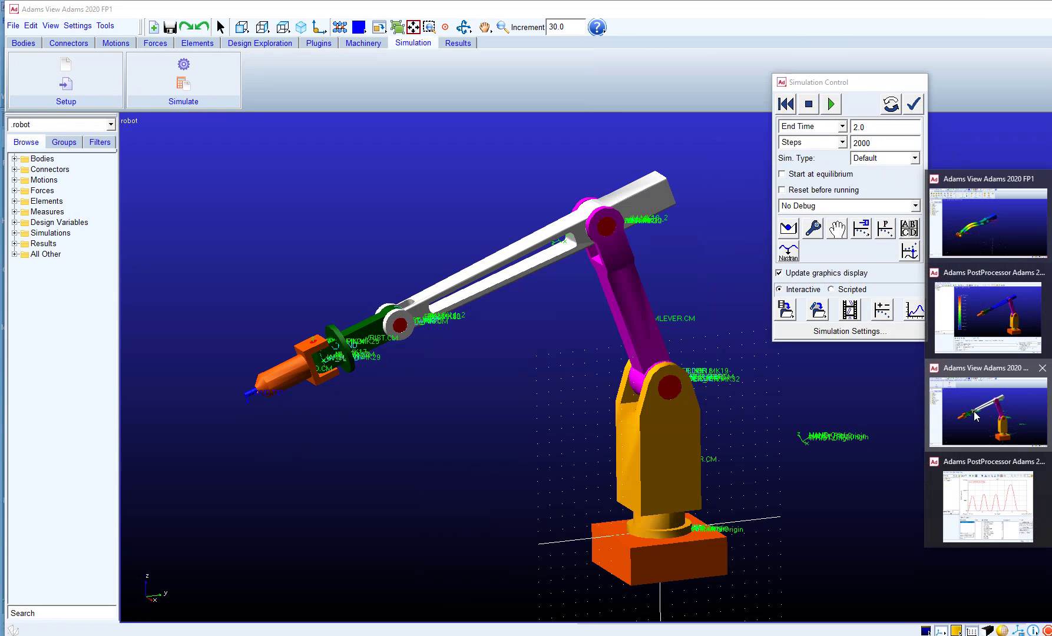
{"action": "left_click", "coordinate": [974, 411]}
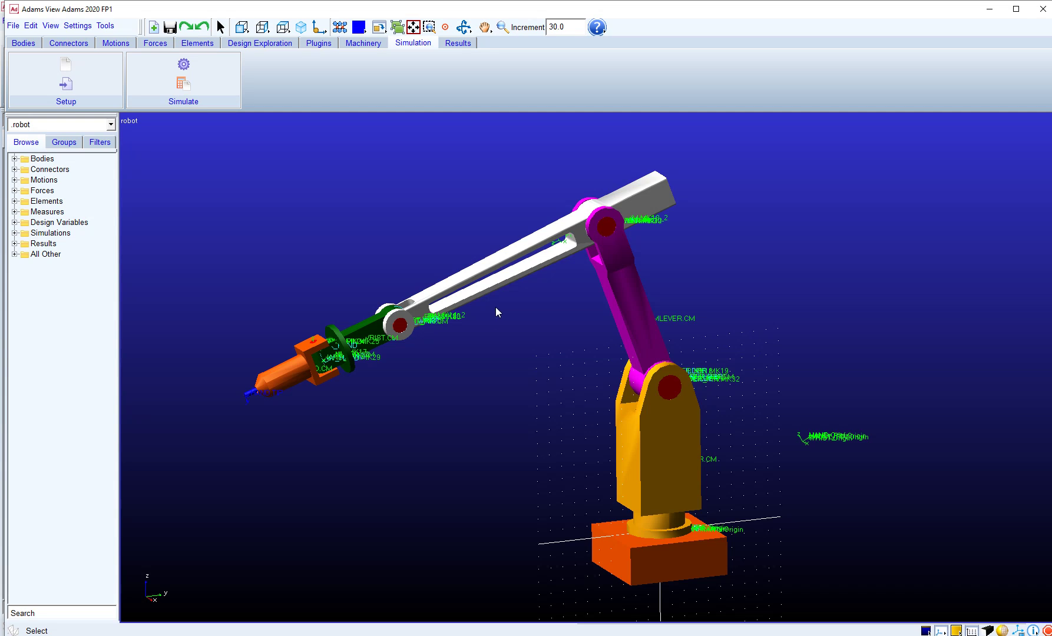
{"action": "right_click", "coordinate": [503, 260]}
{"action": "mouse_move", "coordinate": [510, 264]}
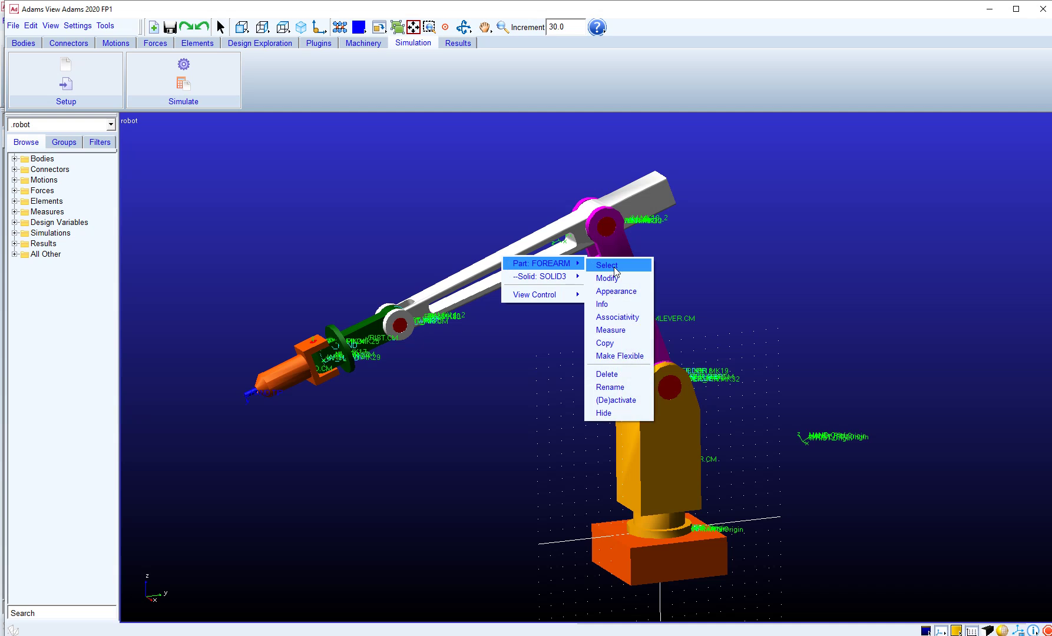
{"action": "left_click", "coordinate": [626, 355]}
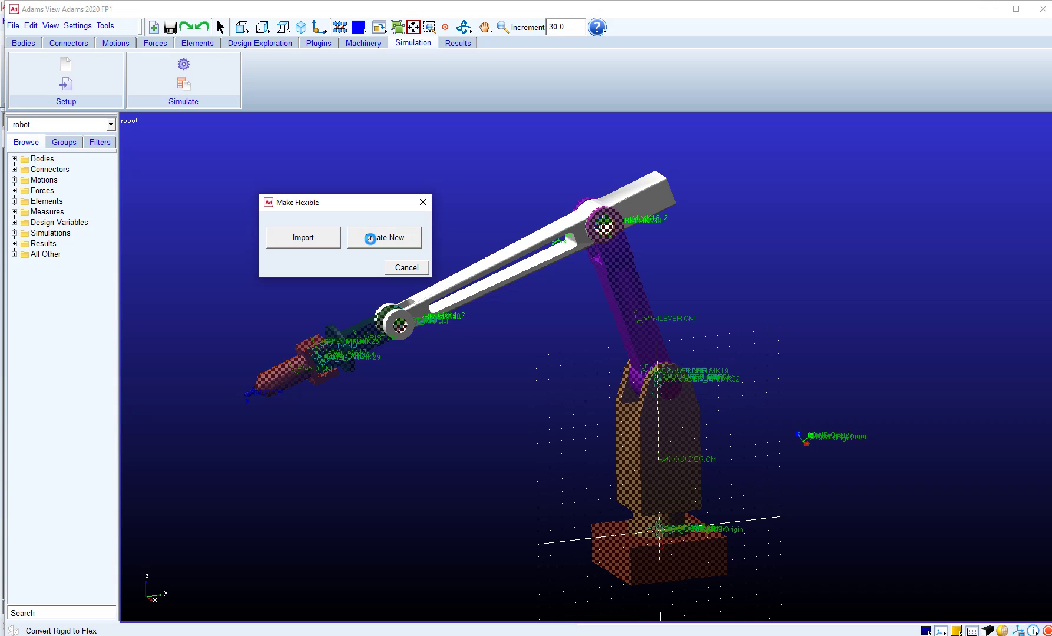
Step: Create a new flexible body with 25 modes and stress analysis enabled
{"action": "left_click", "coordinate": [370, 236]}
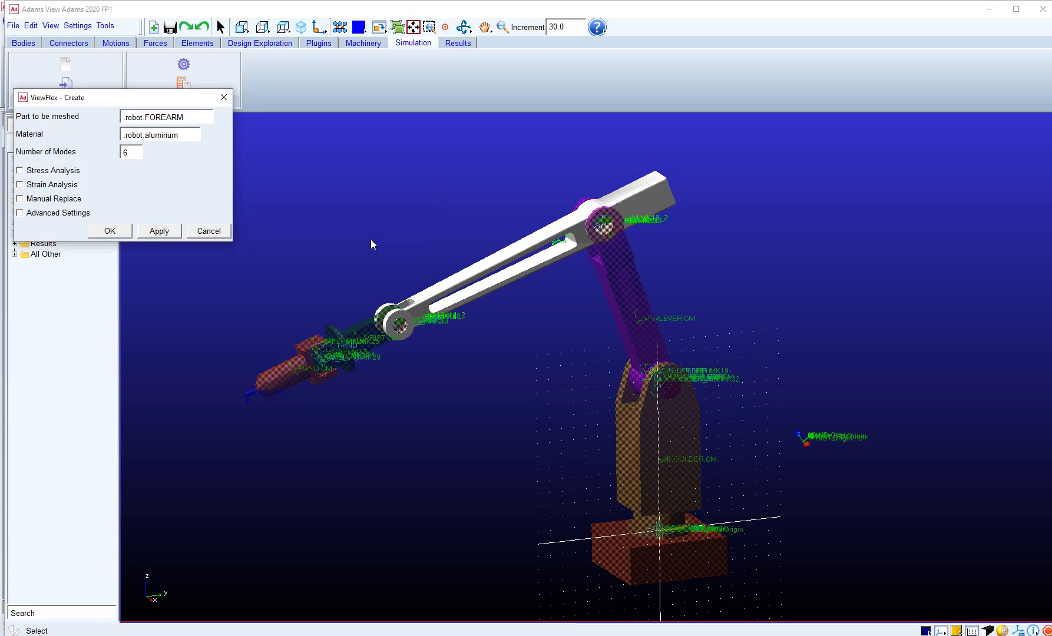
{"action": "double_click", "coordinate": [126, 153]}
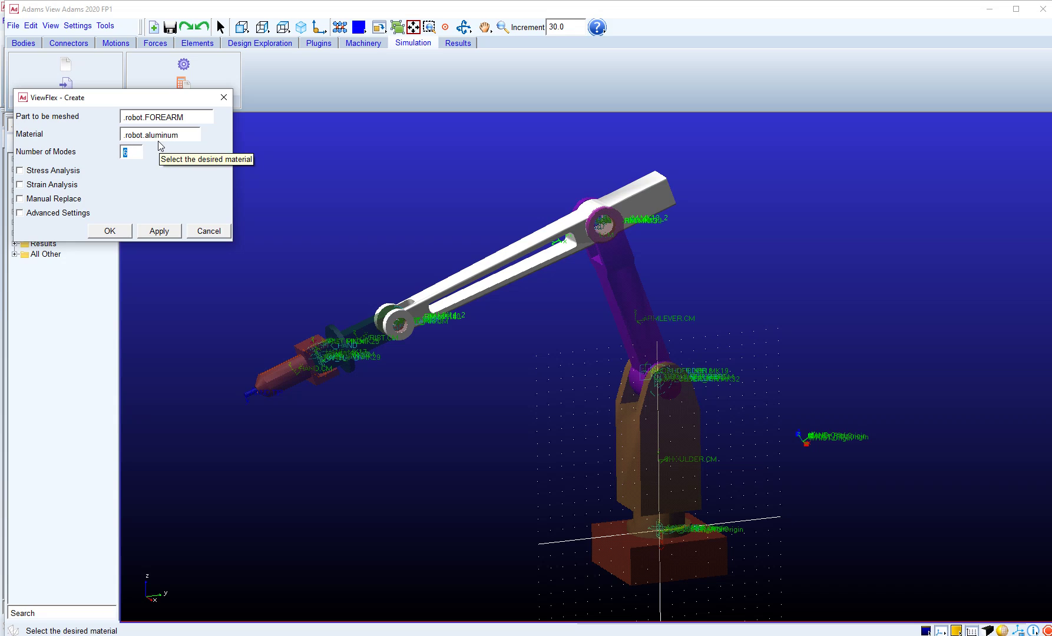
{"action": "type", "text": "1"}
{"action": "key", "text": "BackSpace"}
{"action": "type", "text": "25"}
{"action": "left_click", "coordinate": [59, 170]}
Step: Mesh the flexible forearm by element size with 25 mm elements
{"action": "left_click", "coordinate": [75, 213]}
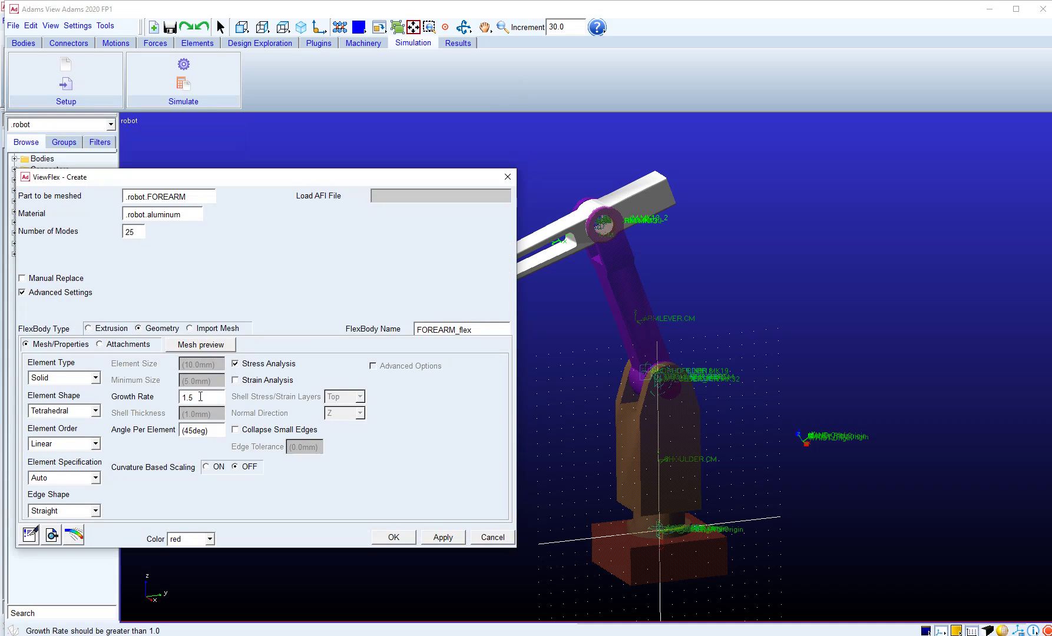
{"action": "left_click", "coordinate": [95, 478]}
{"action": "left_click", "coordinate": [50, 498]}
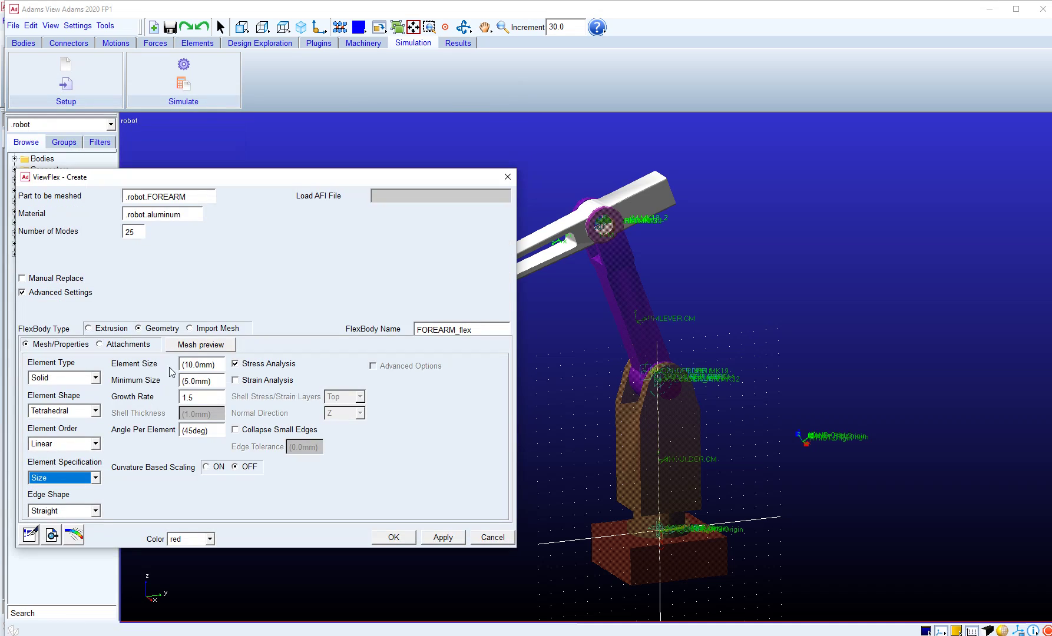
{"action": "double_click", "coordinate": [187, 364]}
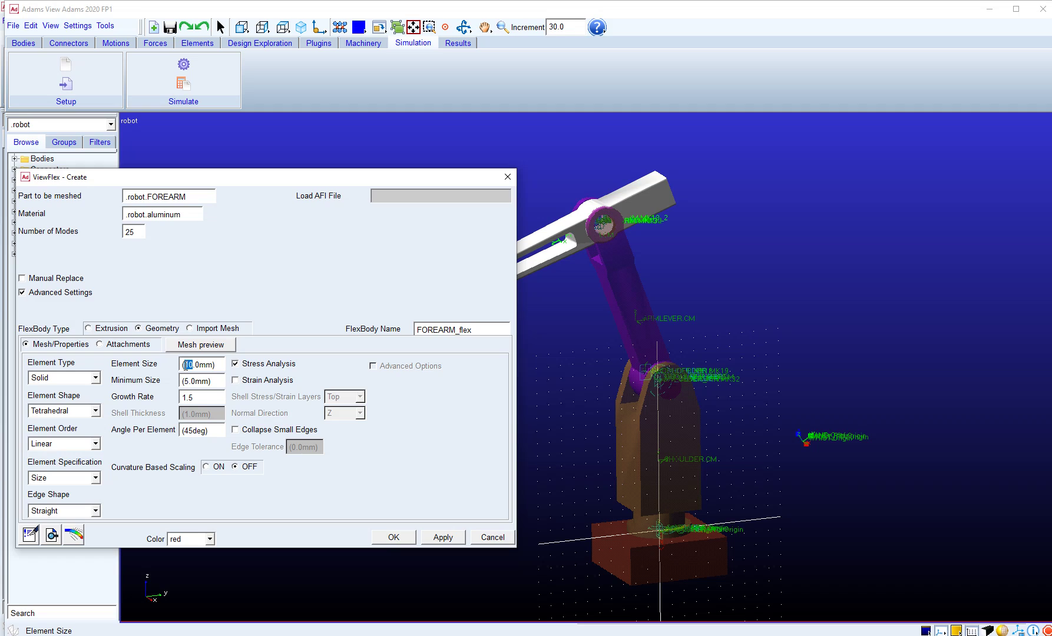
{"action": "type", "text": "25"}
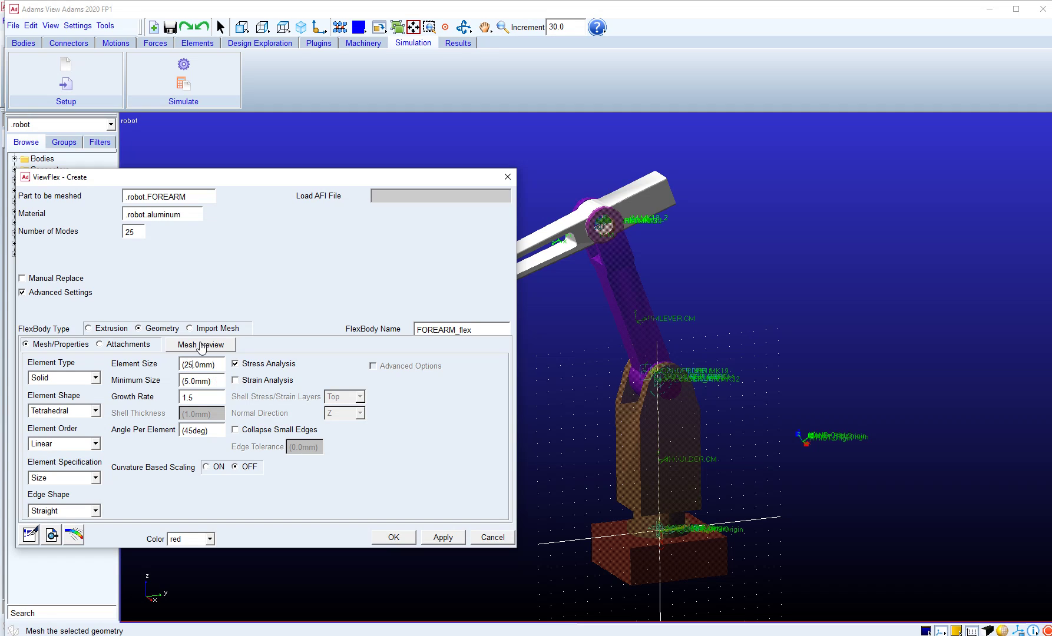
Step: Auto-find the forearm's attachment points and highlight .robot.BASE_POINT_1 on the shaded model
{"action": "left_click", "coordinate": [134, 345]}
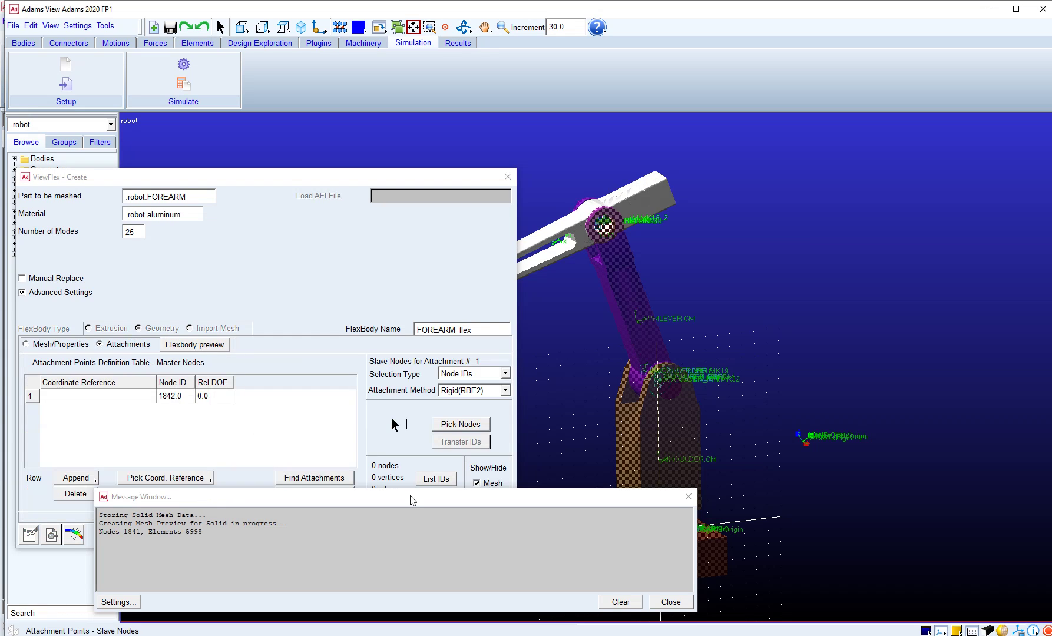
{"action": "left_click", "coordinate": [666, 603]}
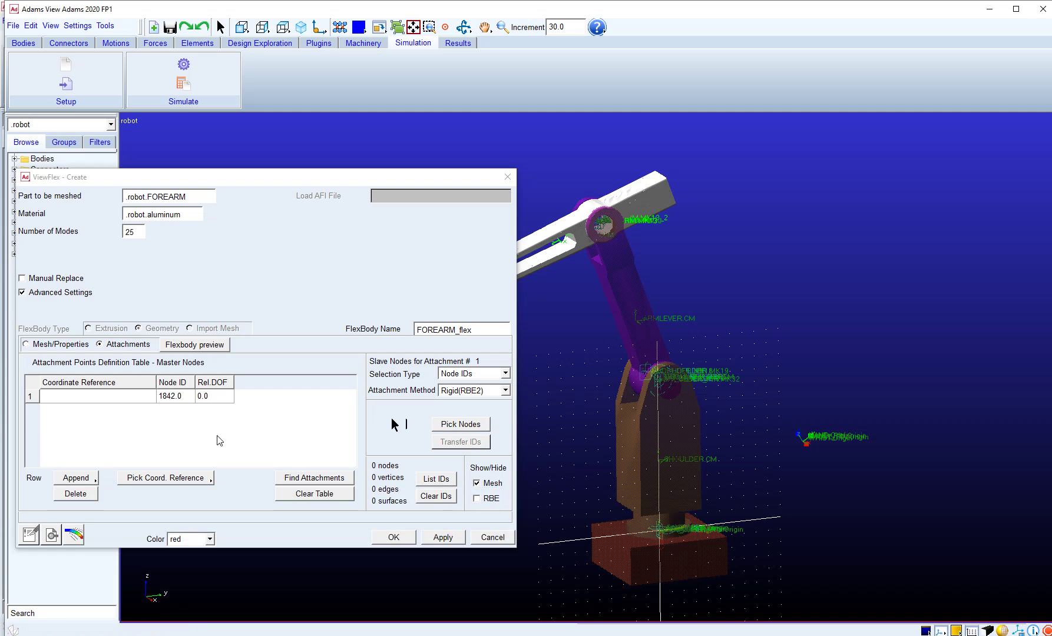
{"action": "left_click", "coordinate": [331, 479]}
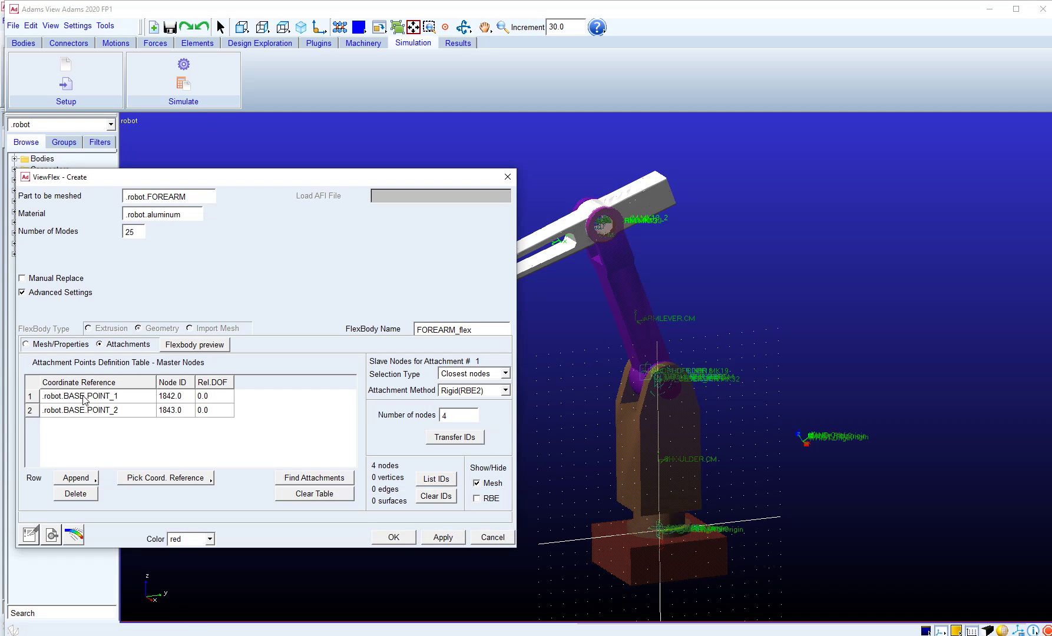
{"action": "key", "text": "shift+s"}
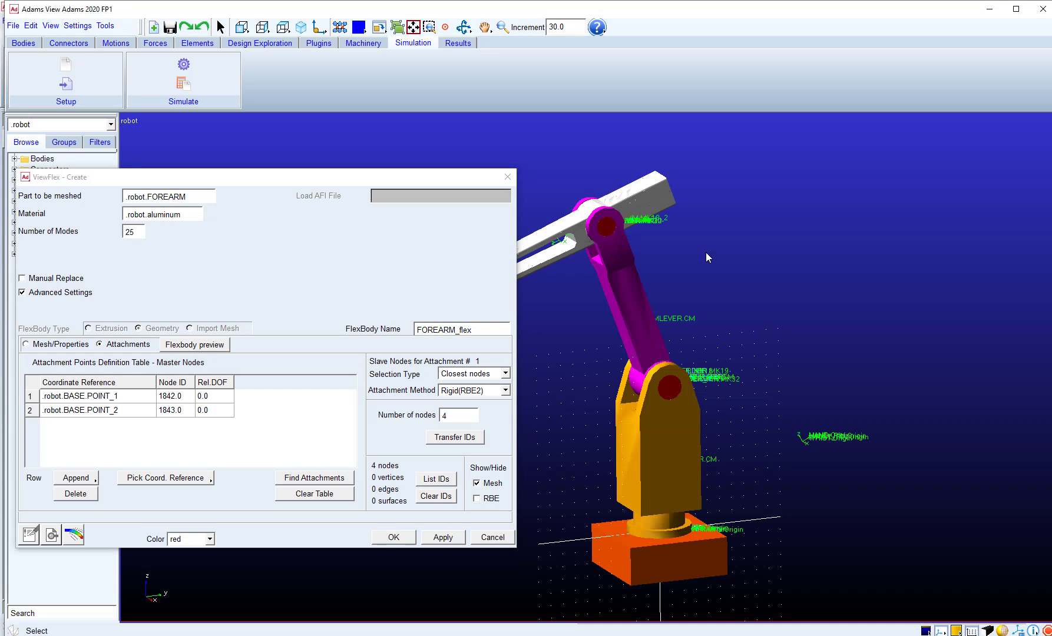
{"action": "key", "text": "r"}
{"action": "mouse_move", "coordinate": [735, 236]}
{"action": "left_mouse_down"}
{"action": "mouse_move", "coordinate": [959, 237]}
{"action": "mouse_move", "coordinate": [687, 352]}
{"action": "left_mouse_up"}
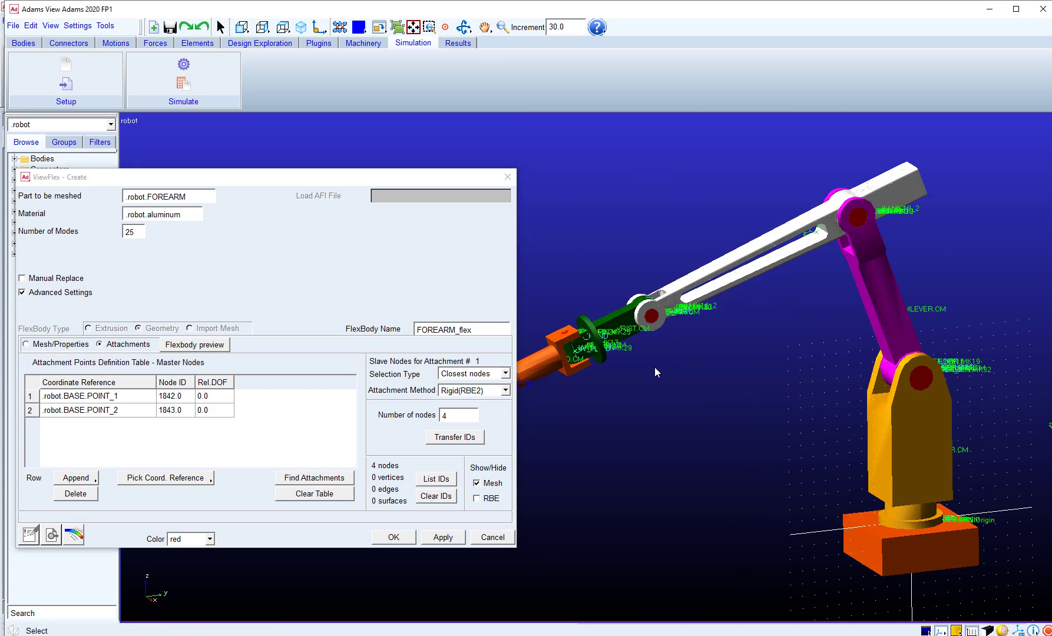
{"action": "left_click", "coordinate": [116, 398]}
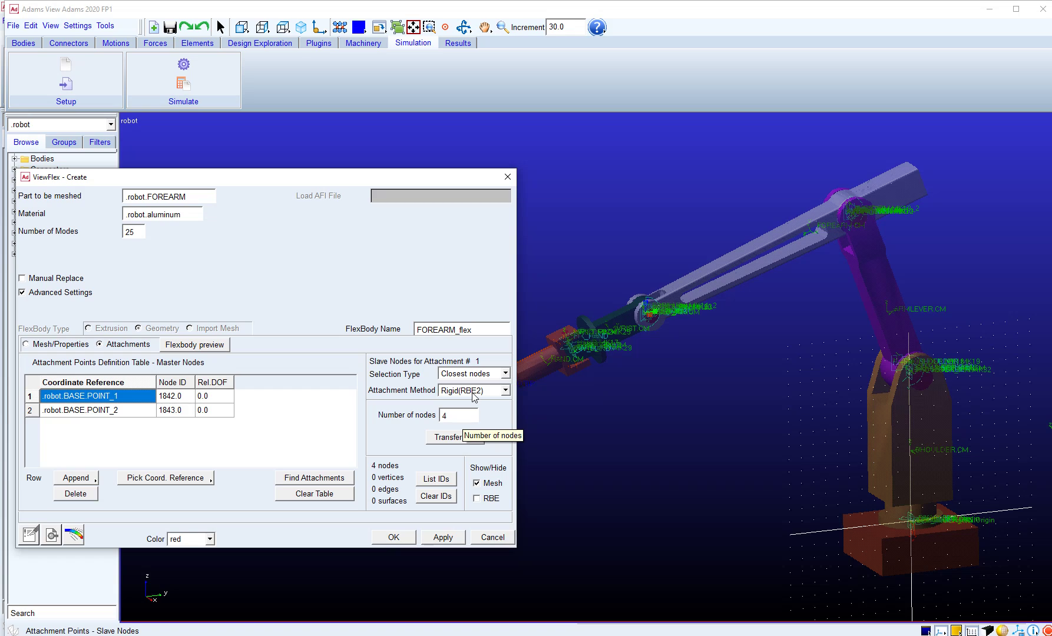
Step: Transfer the 20 closest node IDs to the first attachment and display its RBE2 connections
{"action": "double_click", "coordinate": [466, 414]}
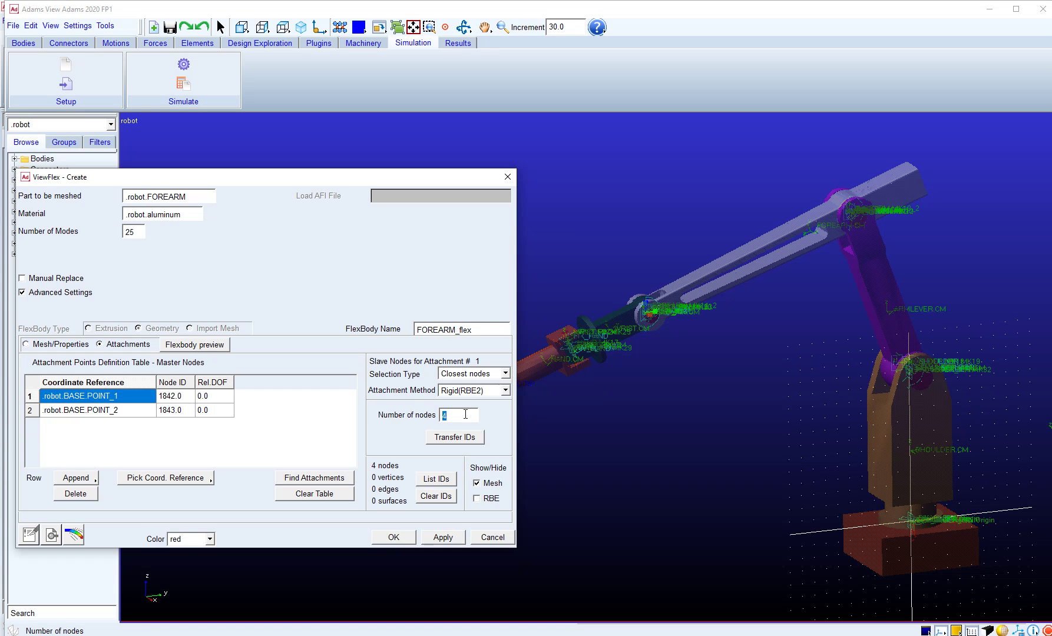
{"action": "type", "text": "20"}
{"action": "left_click", "coordinate": [457, 436]}
{"action": "left_click", "coordinate": [504, 374]}
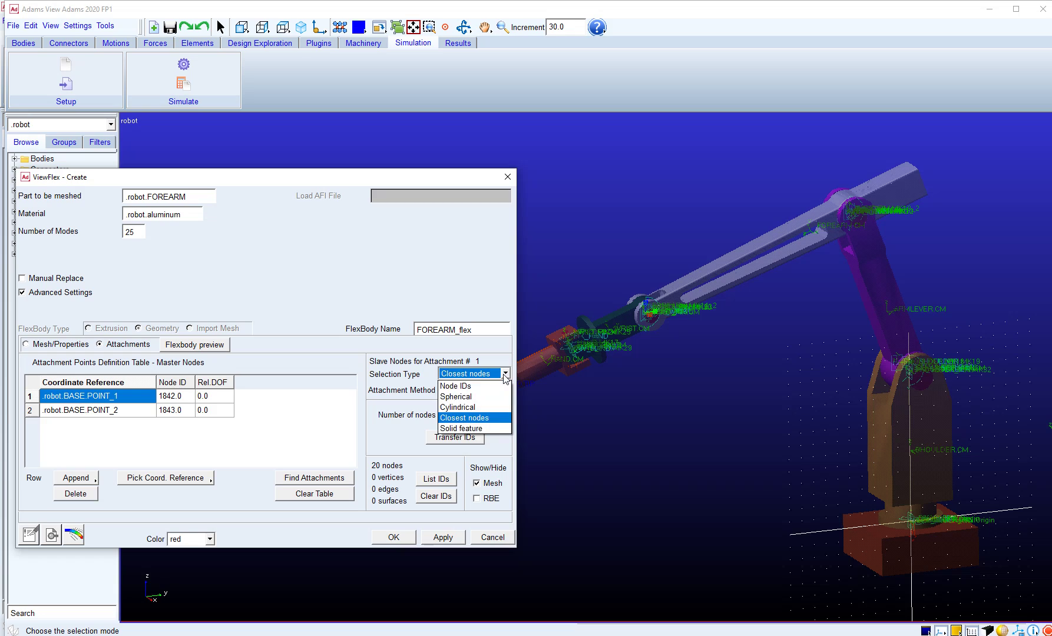
{"action": "left_click", "coordinate": [465, 417]}
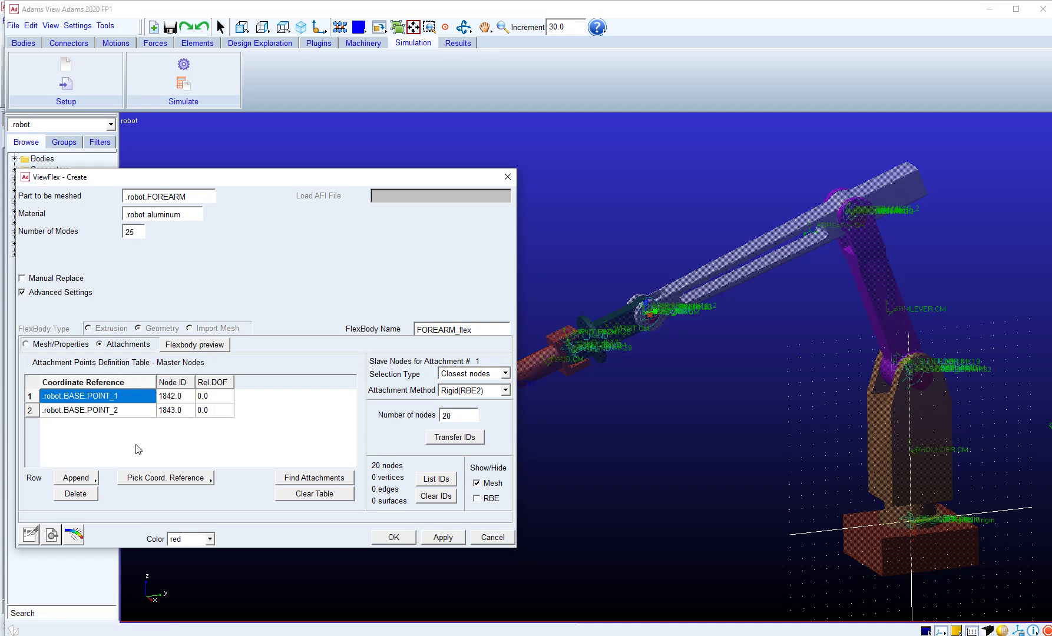
{"action": "left_click", "coordinate": [125, 412]}
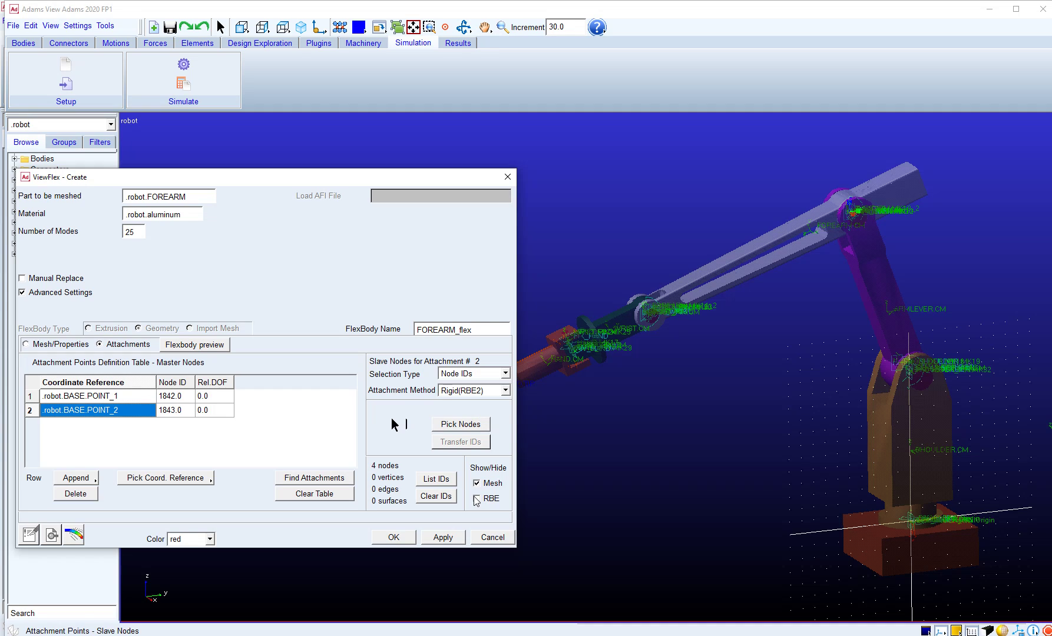
{"action": "left_click", "coordinate": [136, 400]}
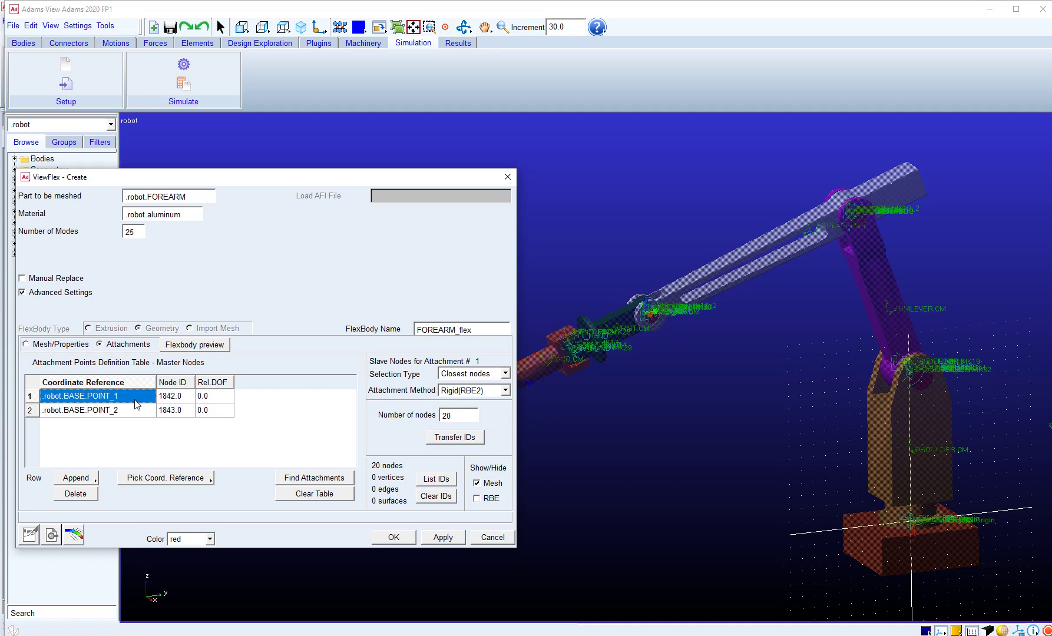
{"action": "left_click", "coordinate": [478, 499]}
Step: Zoom in on the forearm's wrist-end joint in wireframe and rotate to inspect its RBE2 links
{"action": "left_click", "coordinate": [682, 354]}
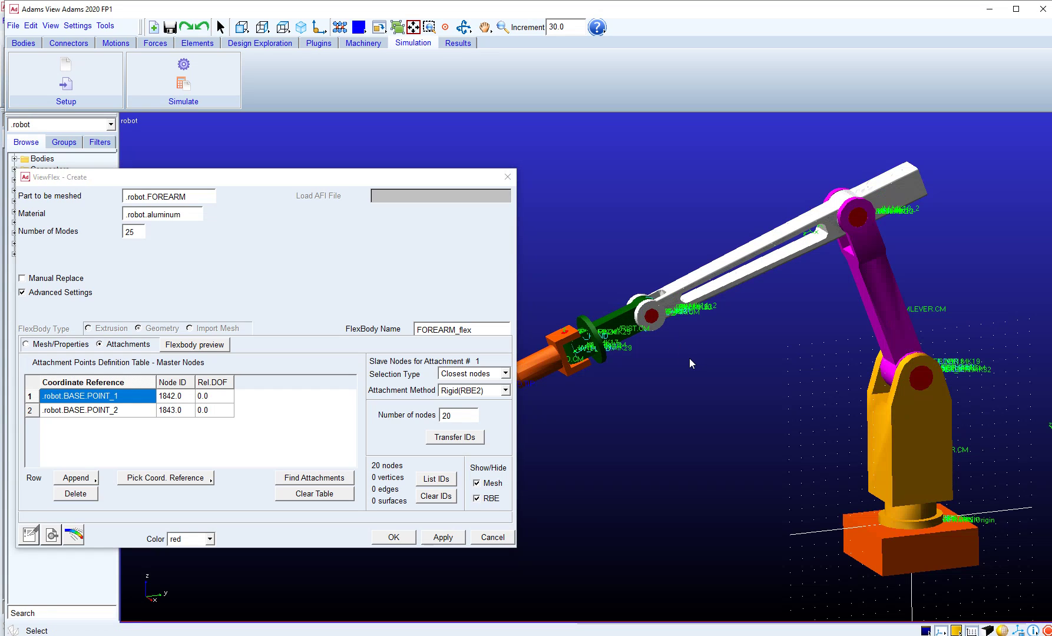
{"action": "key", "text": "w"}
{"action": "left_click_drag", "start_coordinate": [606, 272], "coordinate": [690, 354]}
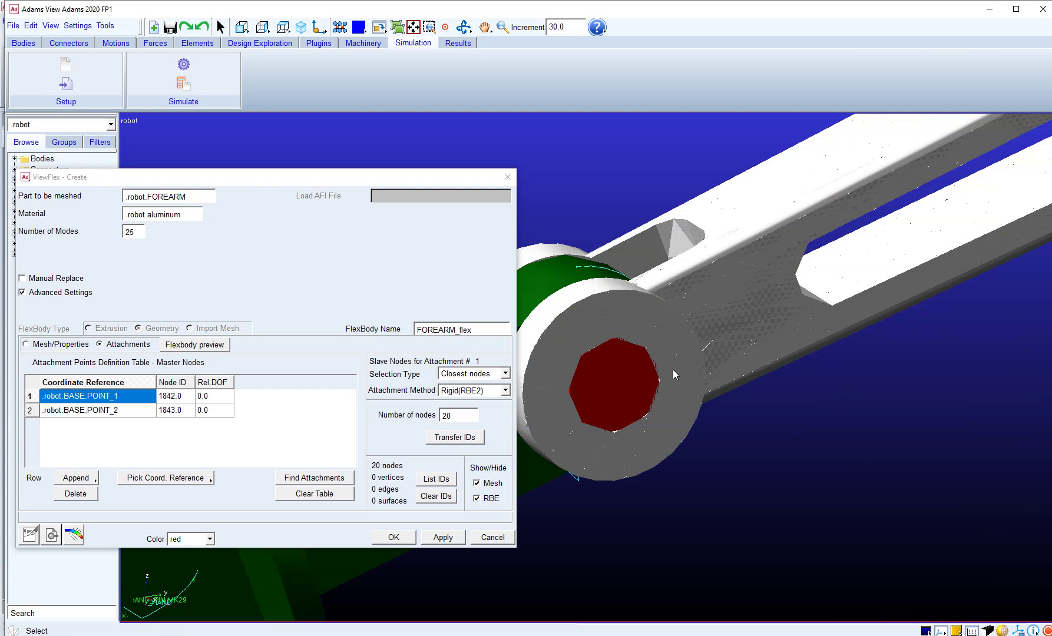
{"action": "key", "text": "s"}
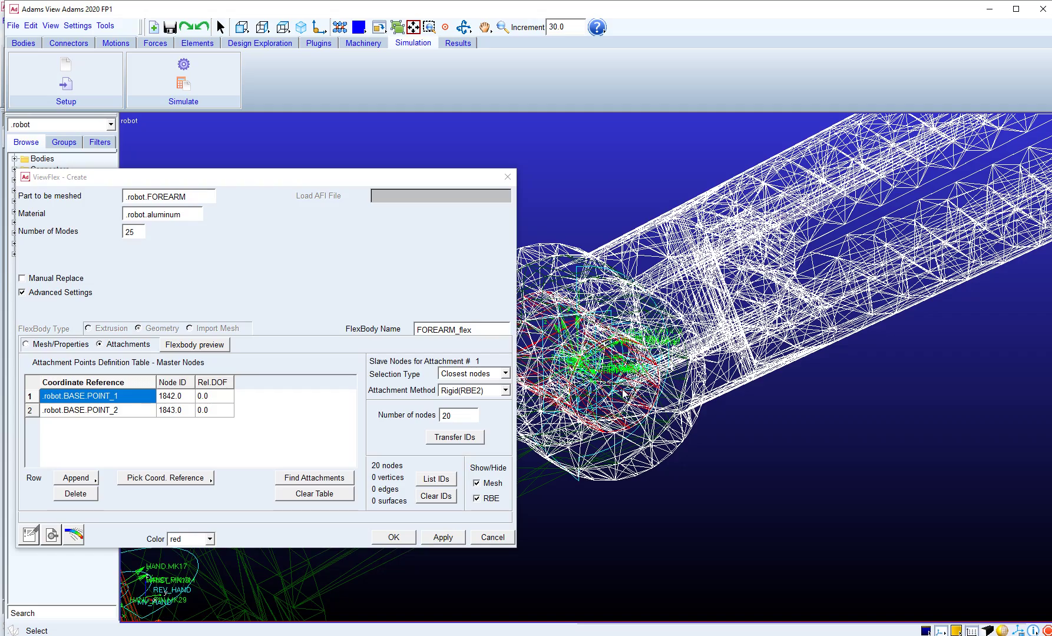
{"action": "key", "text": "r"}
{"action": "left_click_drag", "start_coordinate": [754, 438], "coordinate": [721, 413]}
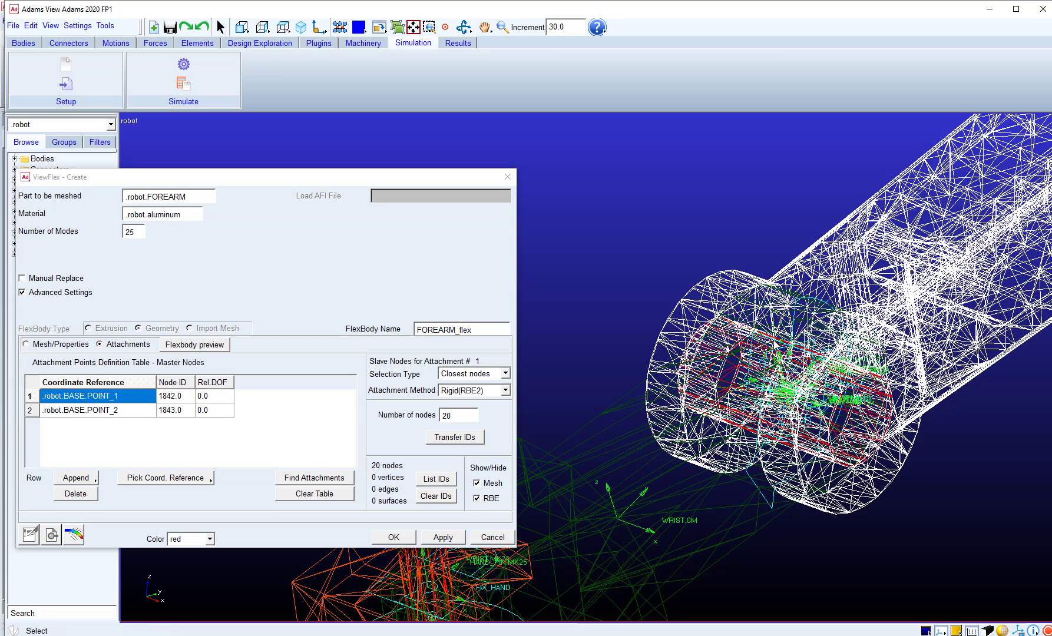
Step: Assign nodes picked near the upper joint to the second attachment using Node IDs and Rigid(RBE2)
{"action": "left_click", "coordinate": [103, 415]}
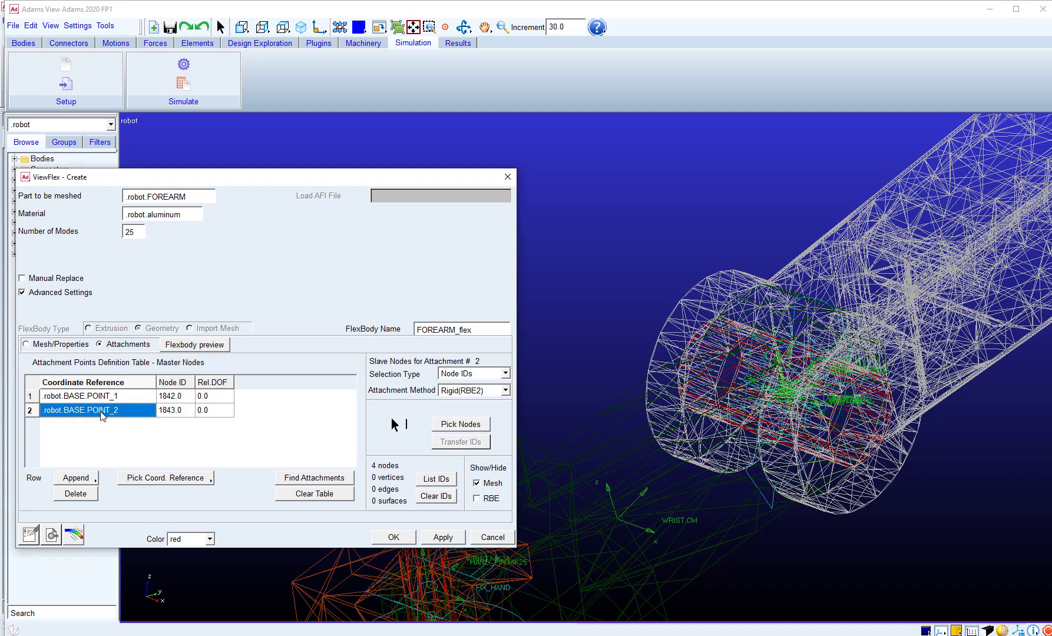
{"action": "left_click", "coordinate": [505, 373]}
{"action": "left_click", "coordinate": [411, 408]}
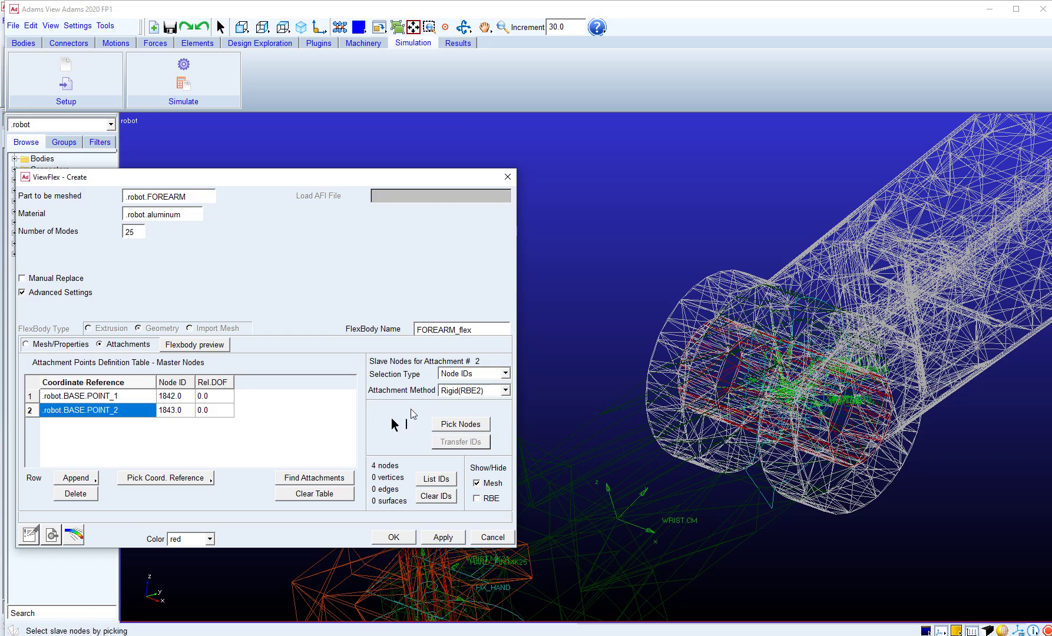
{"action": "left_click", "coordinate": [506, 391]}
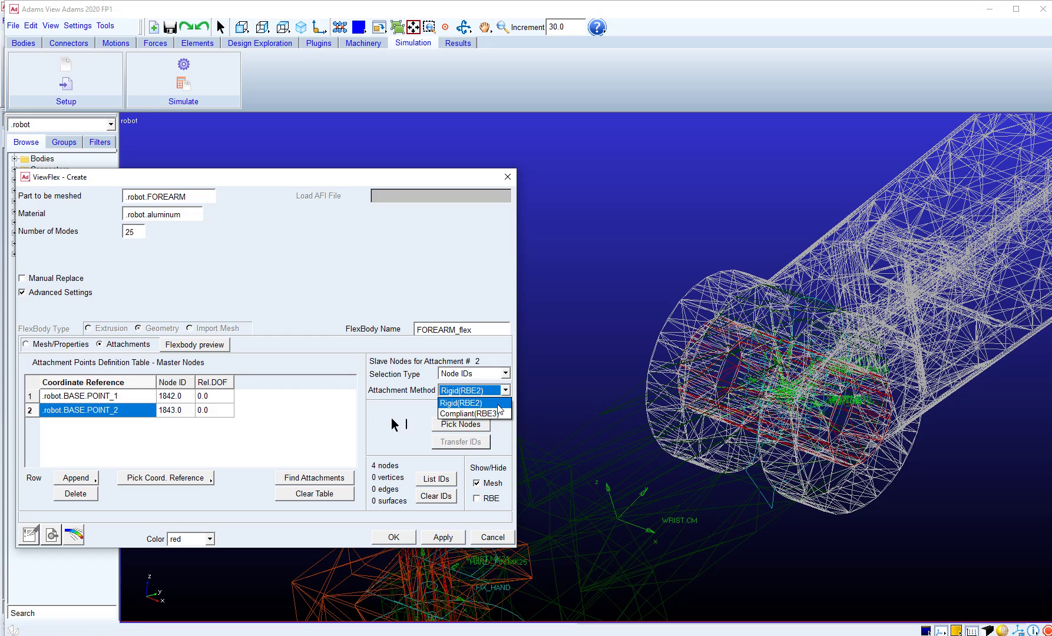
{"action": "left_click", "coordinate": [468, 399]}
{"action": "left_click", "coordinate": [461, 425]}
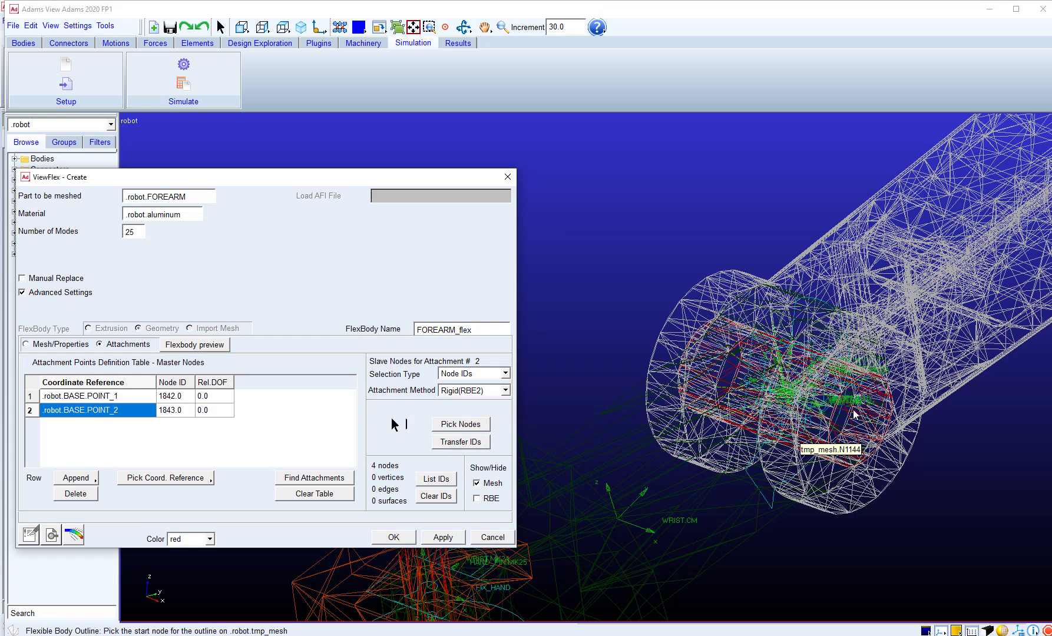
{"action": "key", "text": "z"}
{"action": "left_click_drag", "start_coordinate": [667, 259], "coordinate": [724, 331]}
{"action": "left_click", "coordinate": [772, 260]}
{"action": "left_click", "coordinate": [777, 268]}
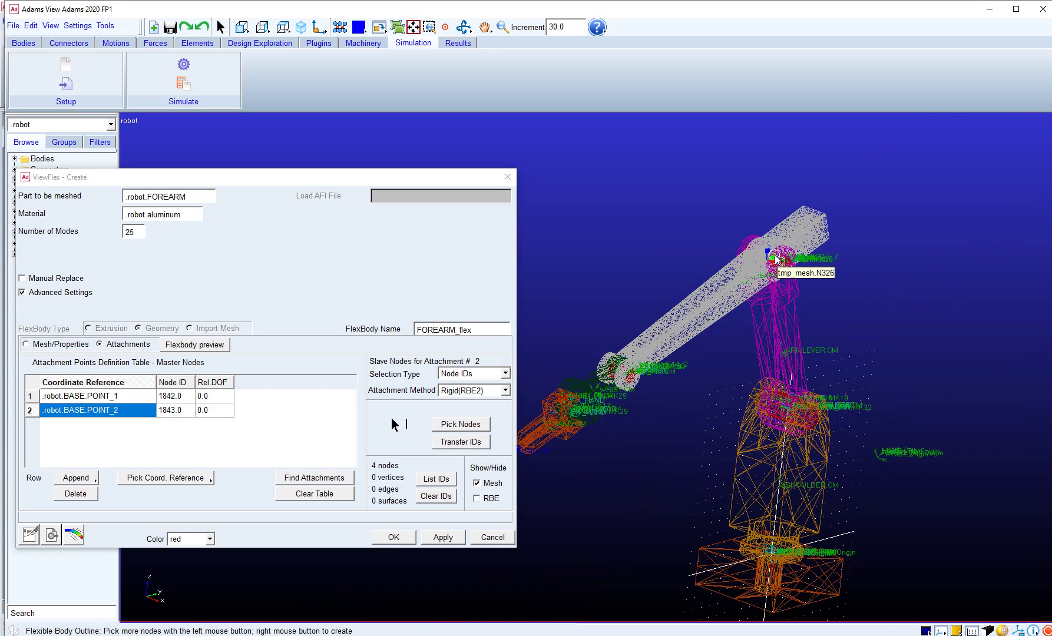
{"action": "left_click", "coordinate": [464, 446]}
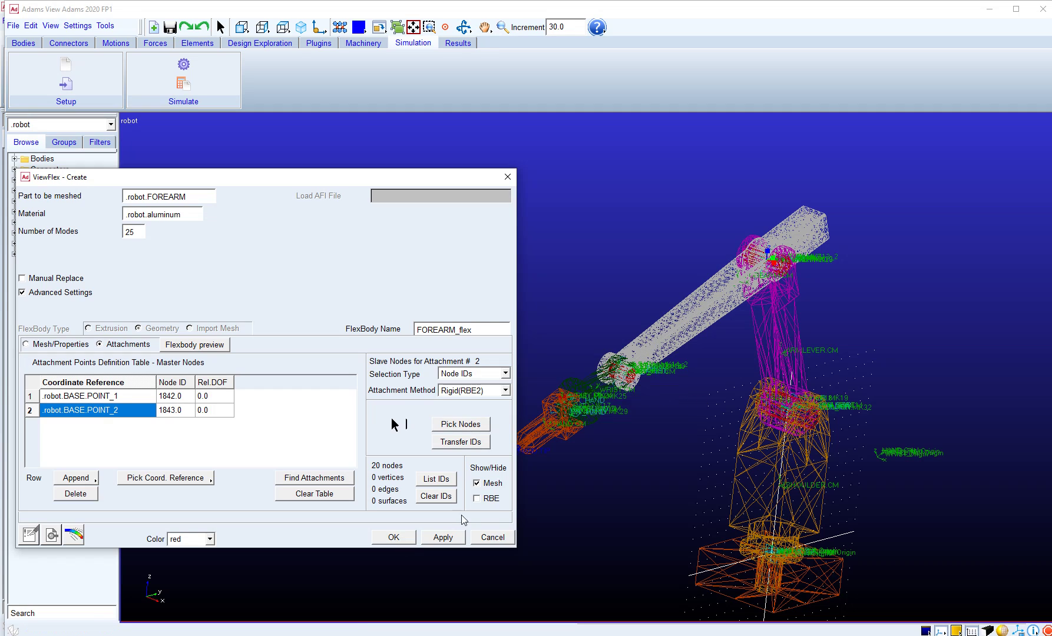
Step: Close the flexible body creation dialog and bring the PostProcessor stress animation forward
{"action": "left_click", "coordinate": [492, 538]}
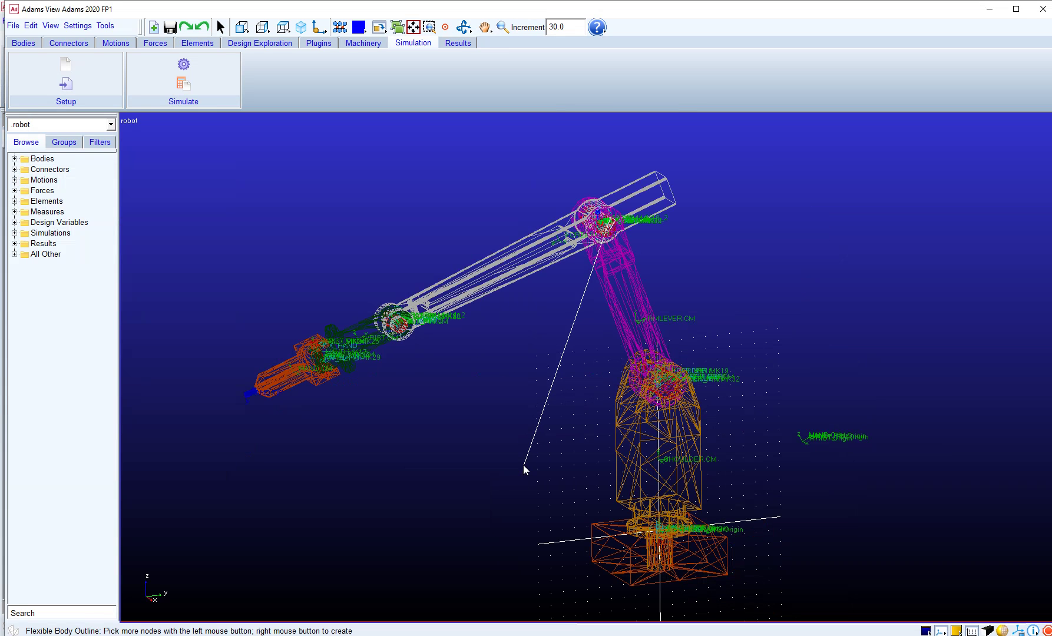
{"action": "left_click", "coordinate": [926, 631]}
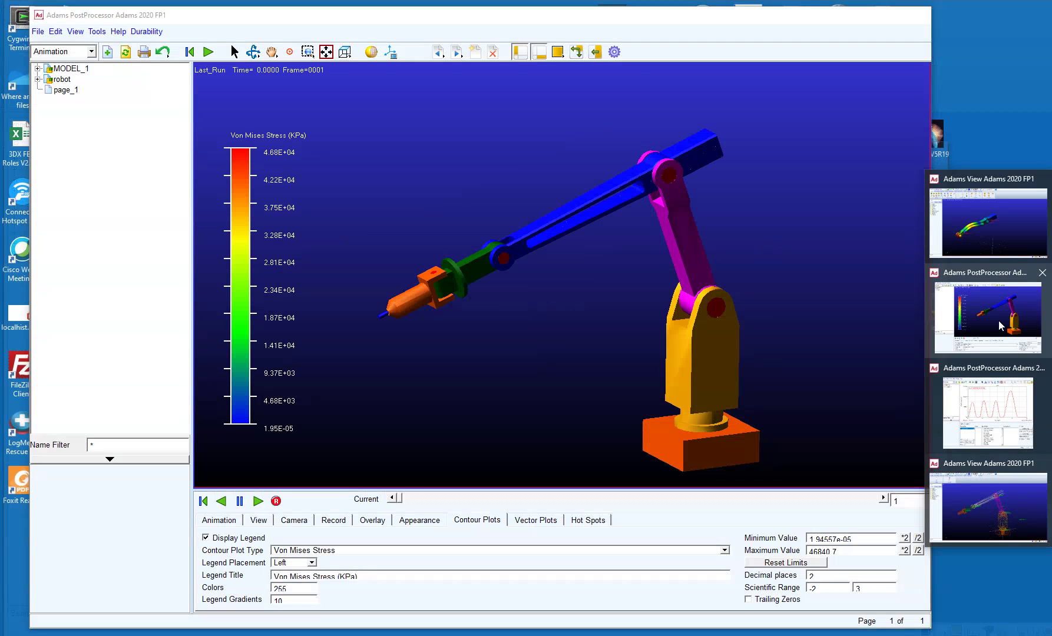
{"action": "left_click", "coordinate": [988, 315]}
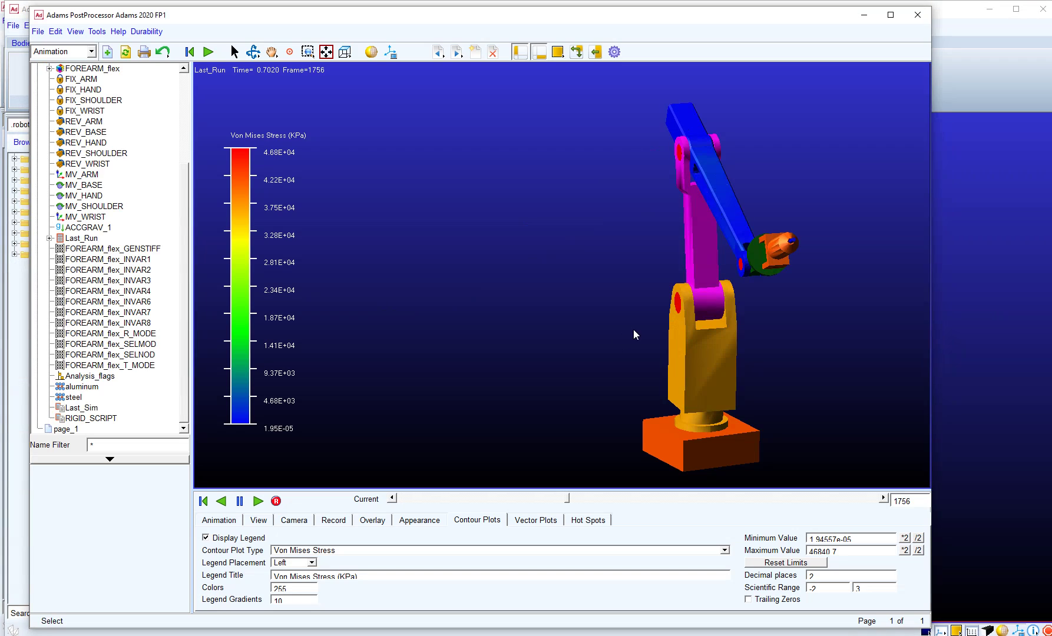
Step: Rewind and play the von Mises stress animation, pausing at frame 4263 near 1.70 s
{"action": "left_click", "coordinate": [220, 501]}
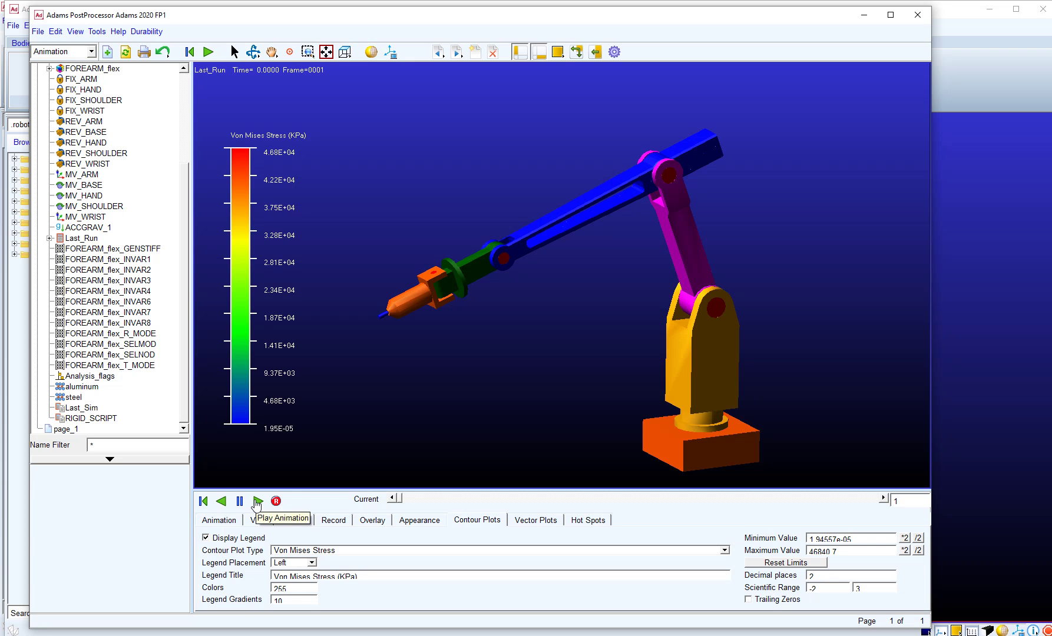
{"action": "left_click", "coordinate": [257, 501]}
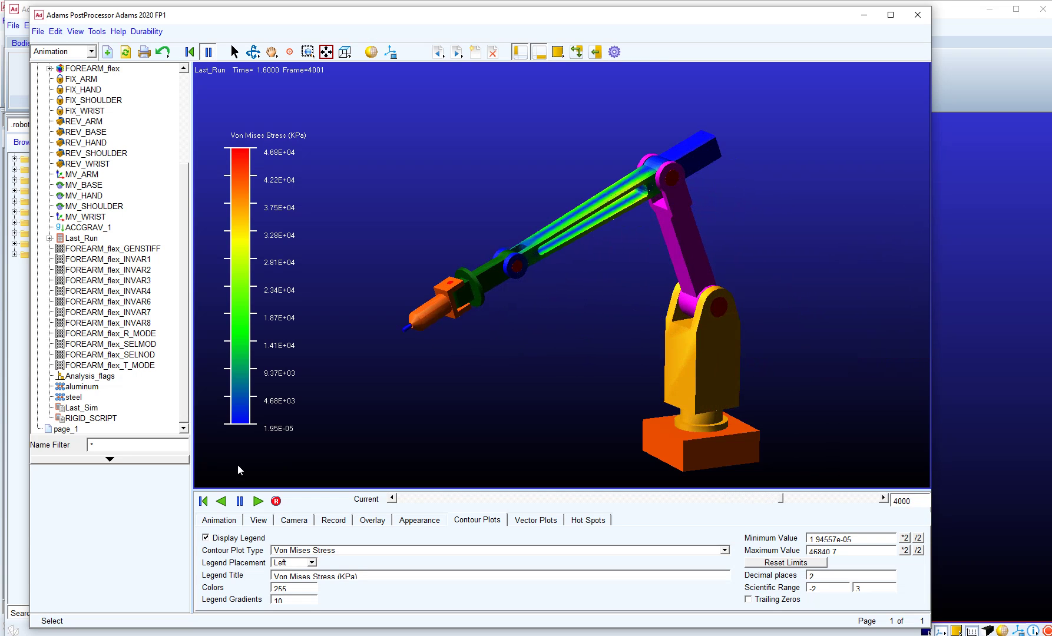
{"action": "left_click", "coordinate": [240, 501]}
Step: Replace the animation with a plot of HAND_PIN CM_Velocity magnitude, then return to Adams View
{"action": "right_click", "coordinate": [507, 410]}
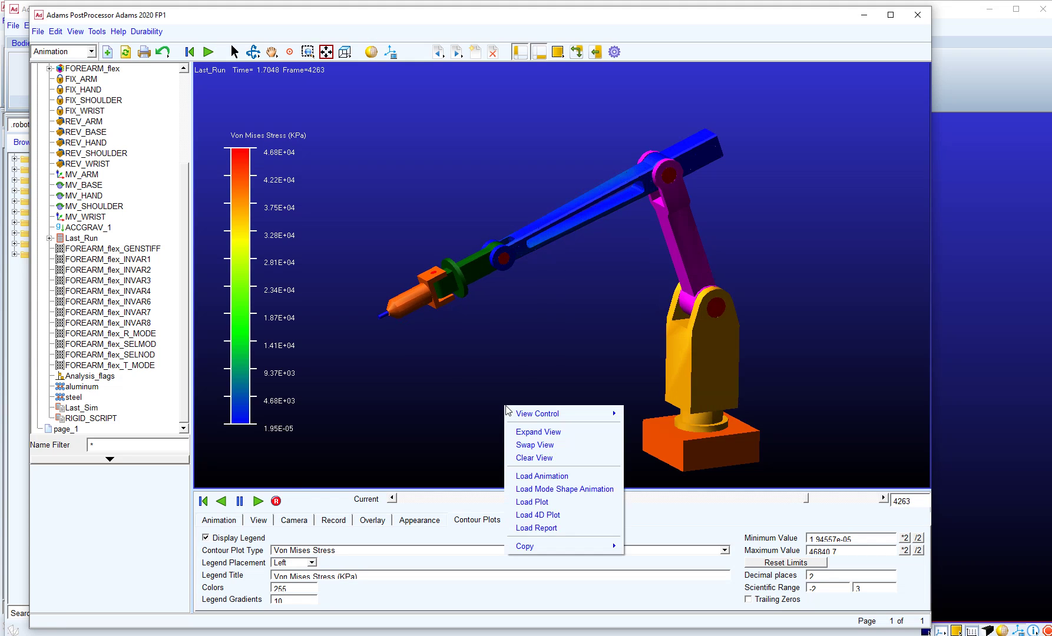
{"action": "left_click", "coordinate": [560, 502]}
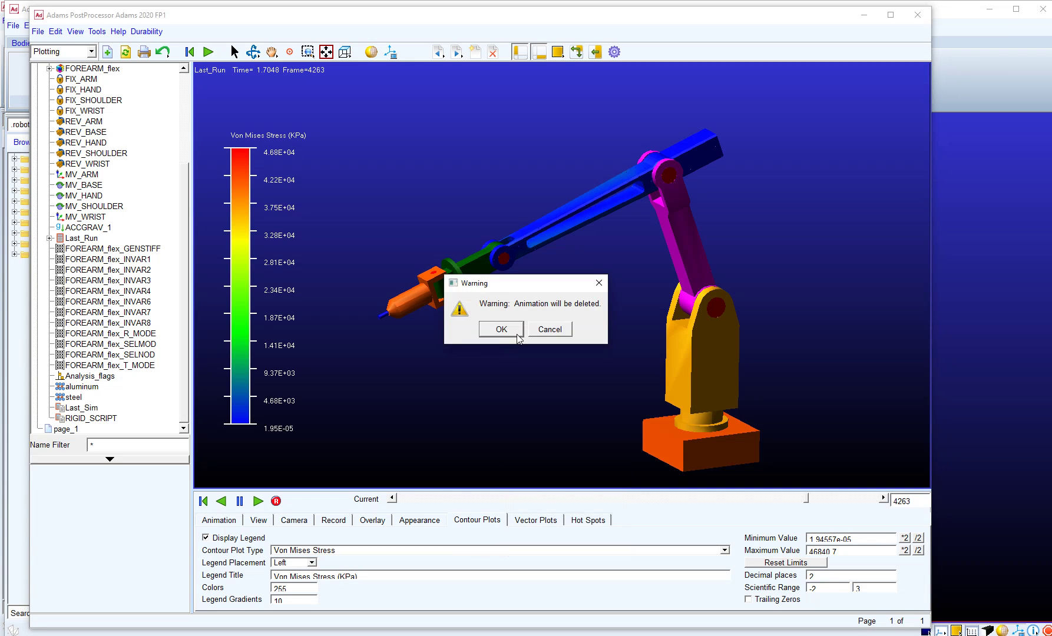
{"action": "left_click", "coordinate": [501, 330]}
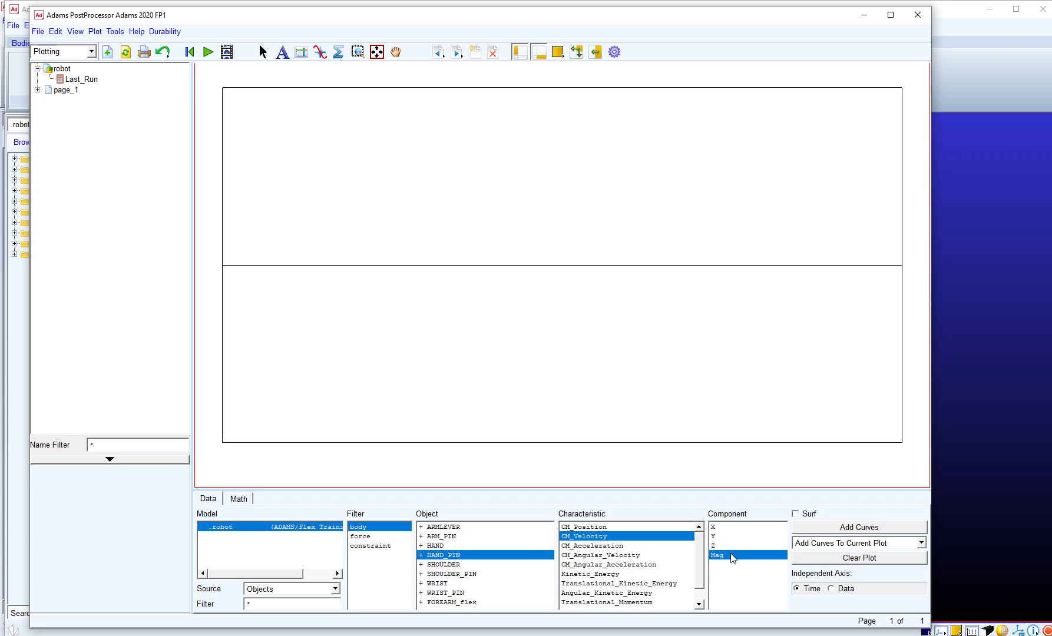
{"action": "left_click", "coordinate": [869, 530]}
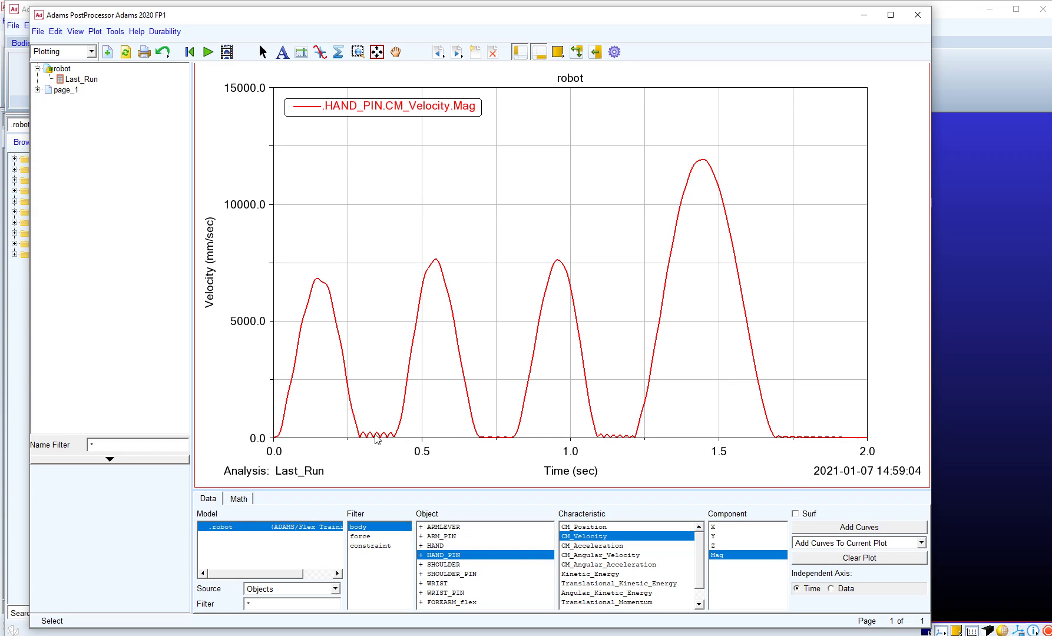
{"action": "left_click", "coordinate": [865, 15]}
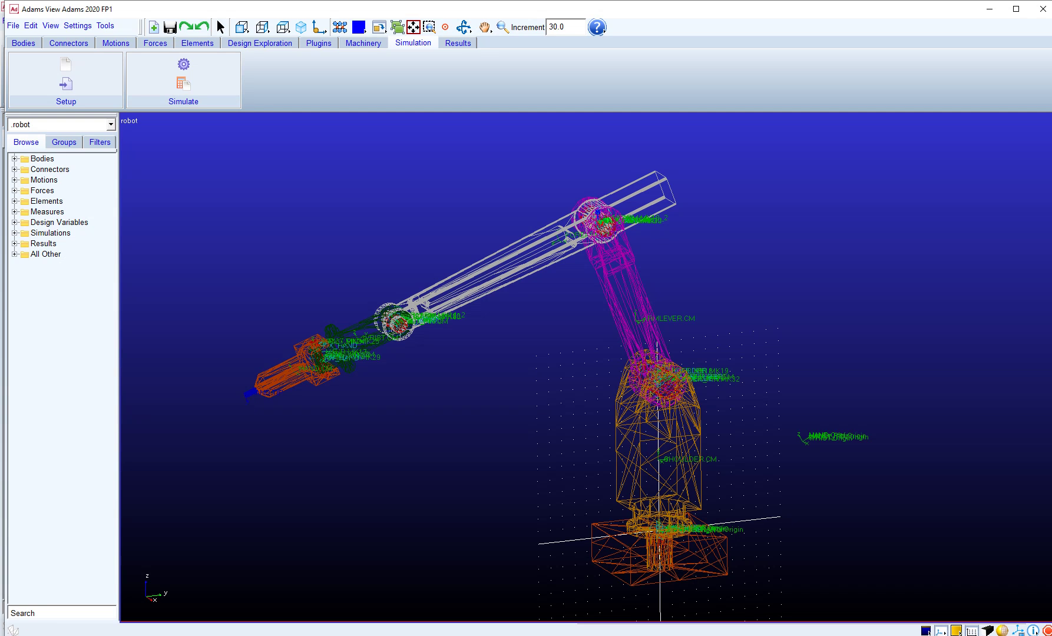
{"action": "left_click", "coordinate": [956, 418]}
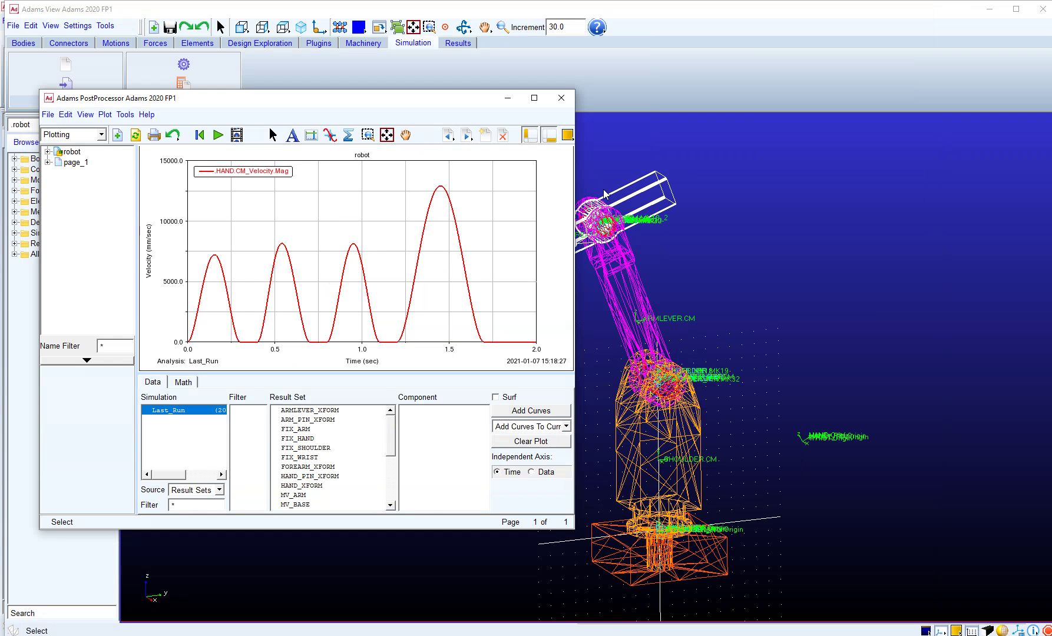
{"action": "key", "text": "F8"}
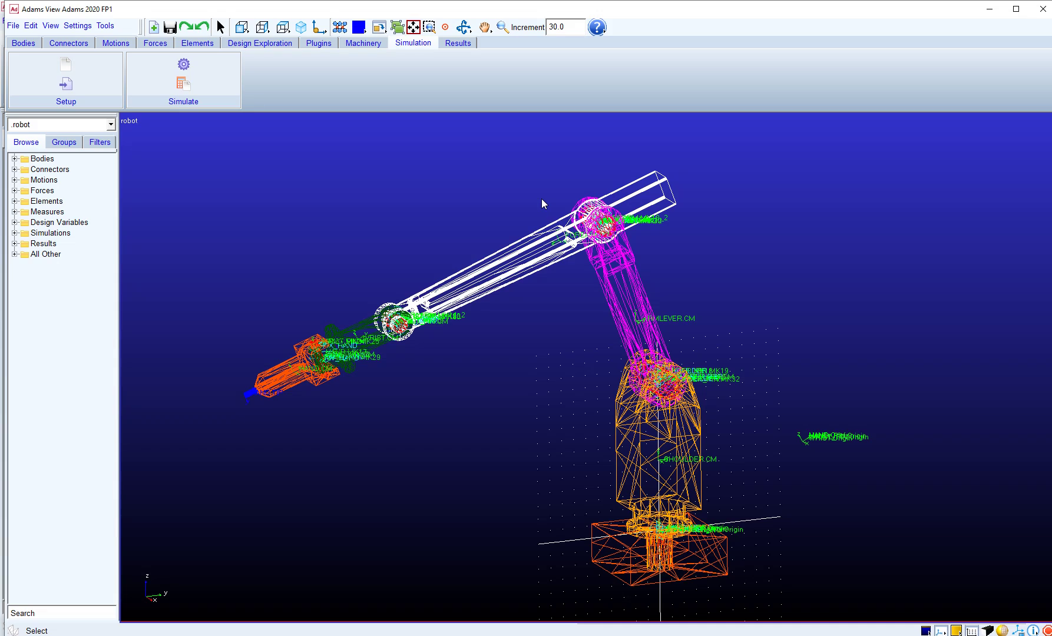